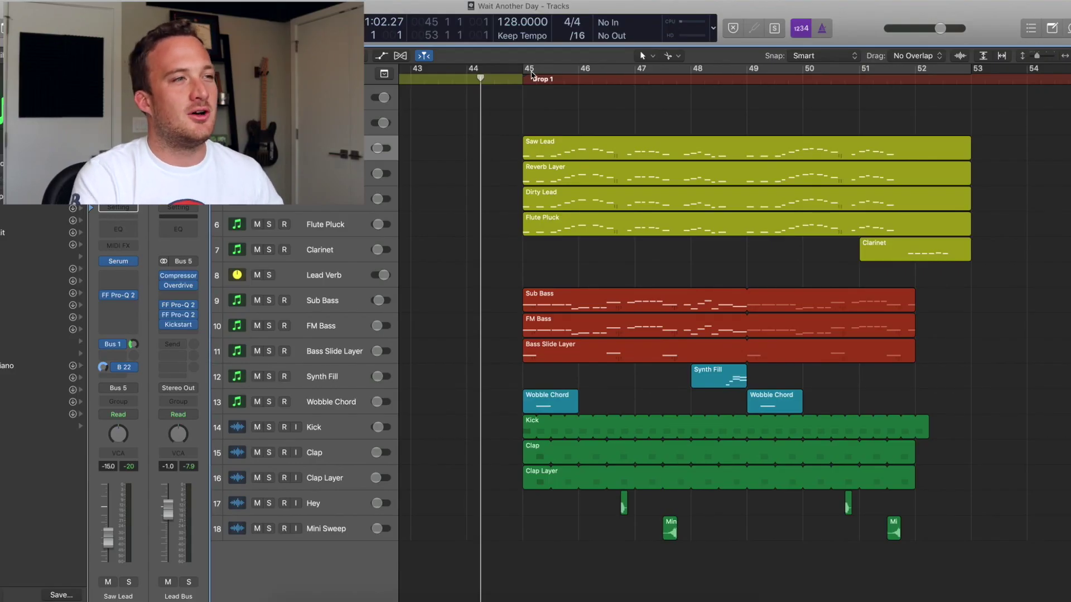
# Step: Turn on cycle playback for the Drop 1 section and solo the four lead tracks, Saw Lead through Flute Pluck
pyautogui.press('c')
pyautogui.click(270, 222)
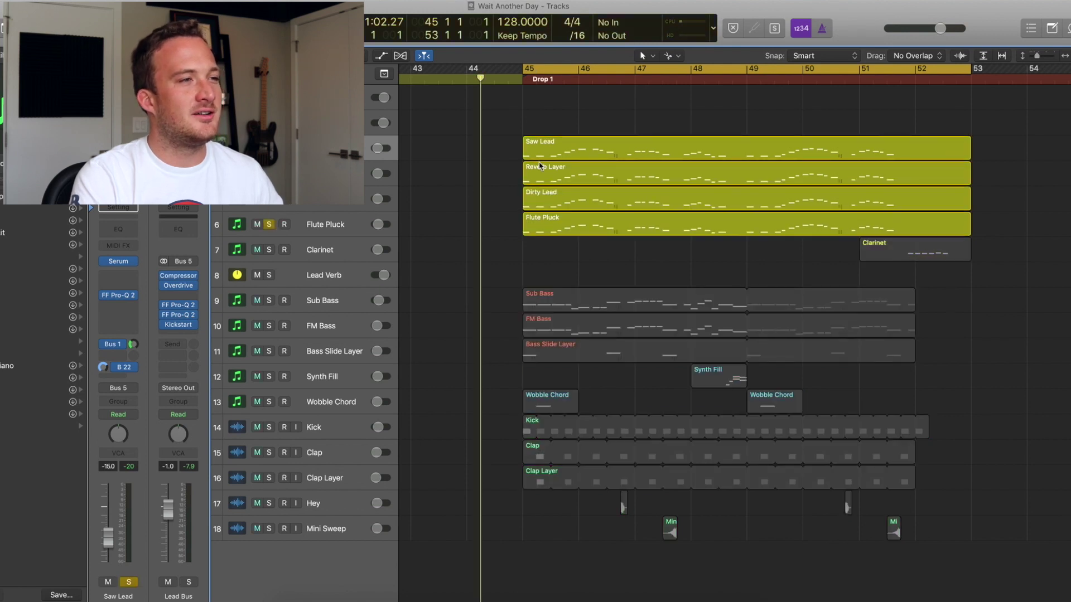
# Step: Show the Saw Lead region's notes in the piano roll with automation hidden and play the soloed leads
pyautogui.doubleClick(539, 148)
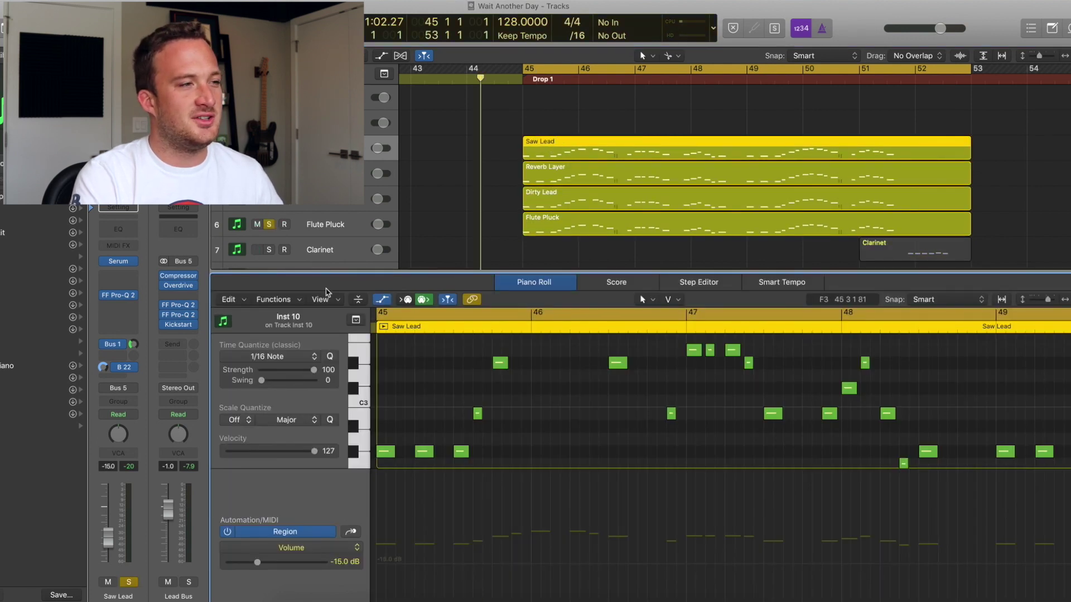
pyautogui.click(381, 300)
pyautogui.scroll(3, 502, 413)
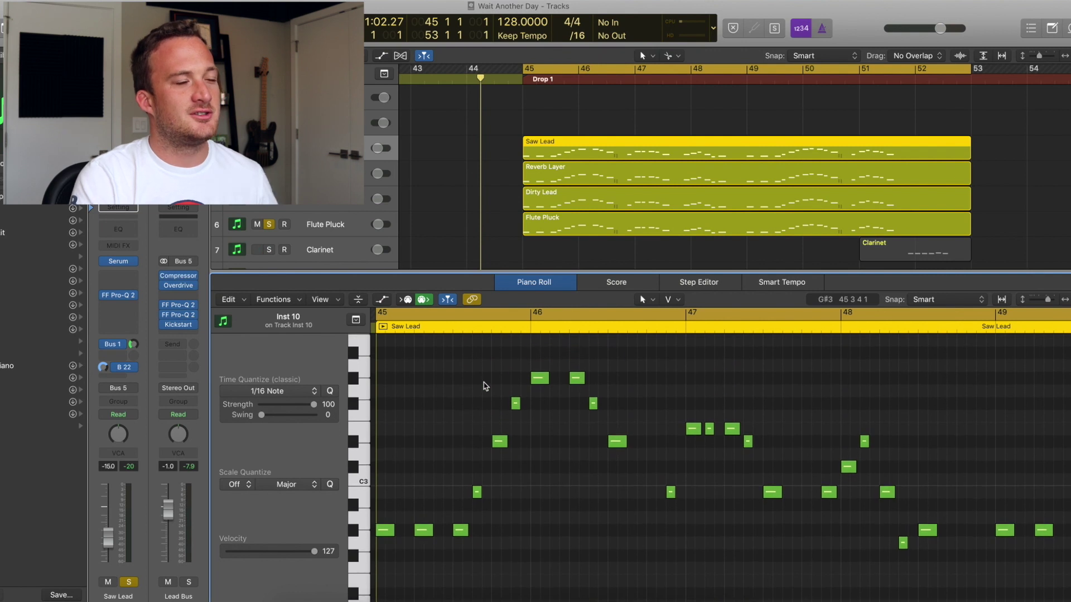
pyautogui.press('space')
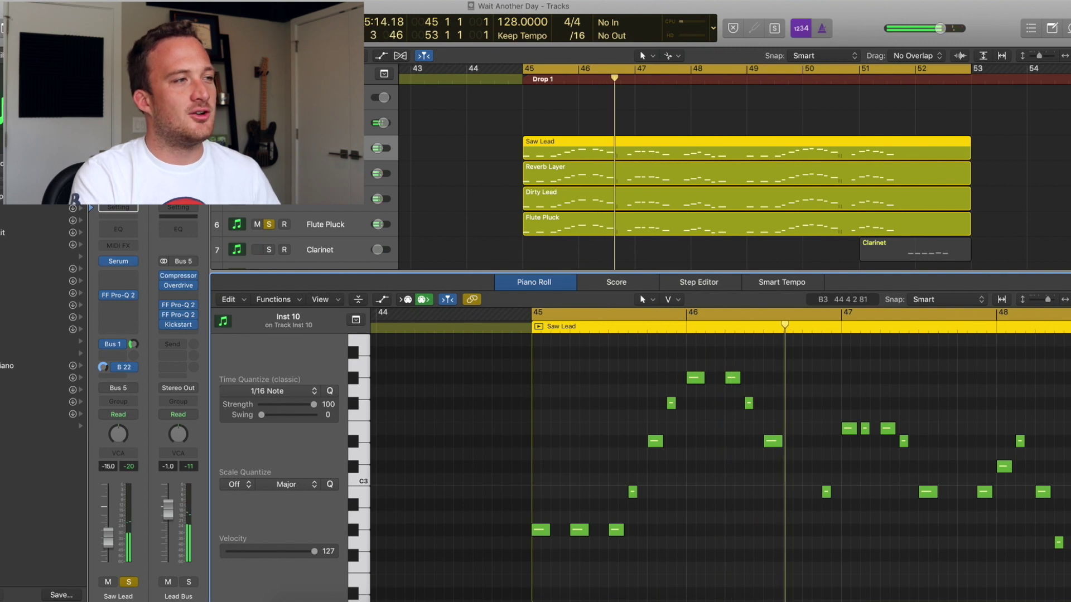
# Step: Listen to the Saw Lead soloed alone, followed by the Reverb Layer soloed alone
pyautogui.moveTo(268, 174); pyautogui.dragTo(268, 224)
pyautogui.press('space')
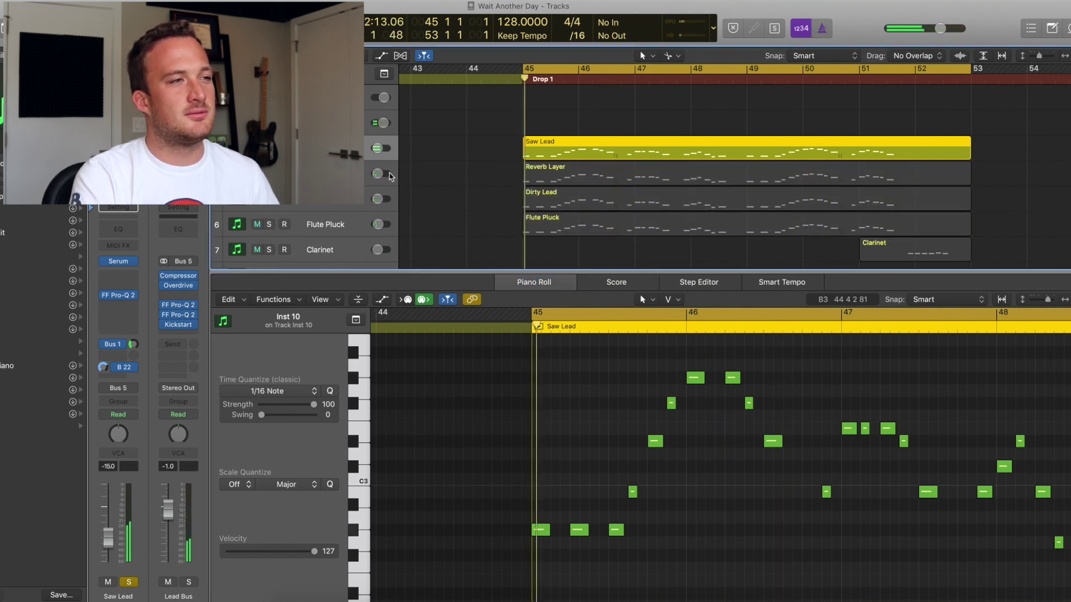
pyautogui.click(269, 173)
pyautogui.click(269, 149)
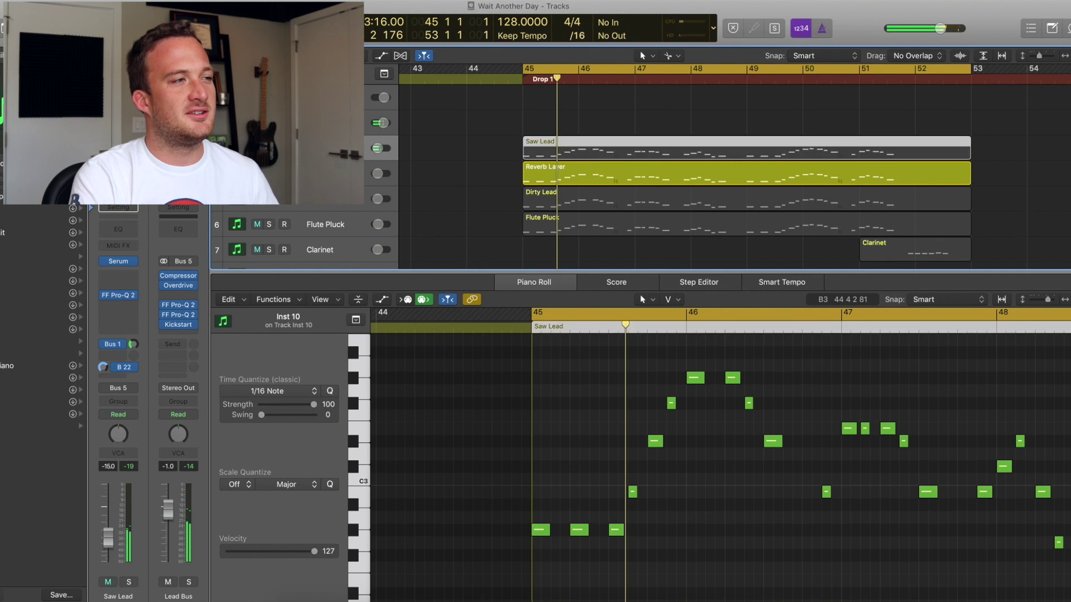
pyautogui.click(325, 173)
pyautogui.press('space')
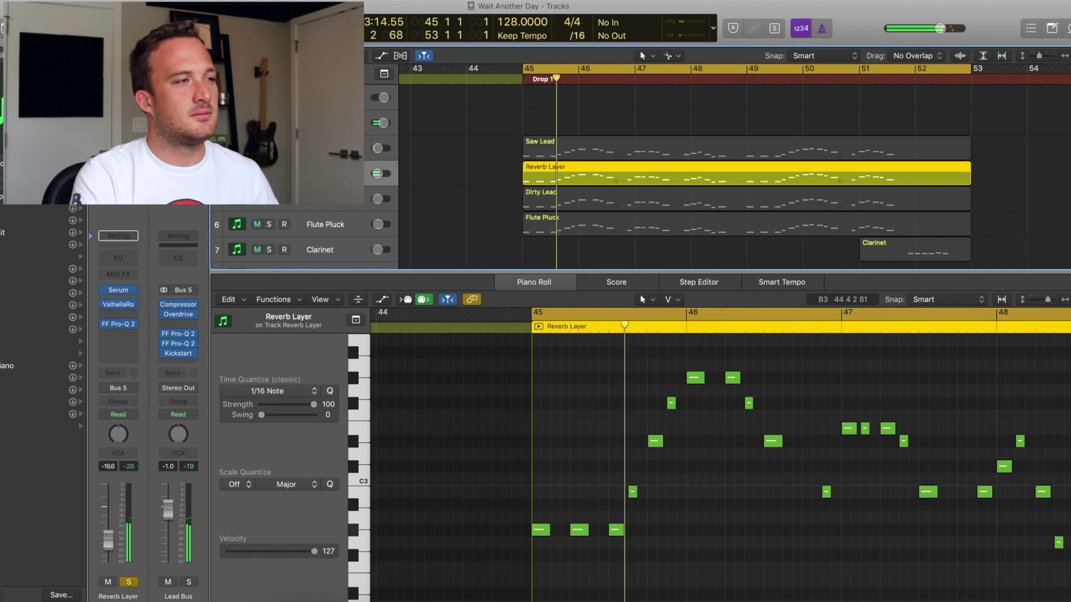
pyautogui.press('space')
# Step: Move the solo from the Reverb Layer to the Dirty Lead track and listen to it alone
pyautogui.click(269, 199)
pyautogui.click(269, 174)
pyautogui.click(310, 203)
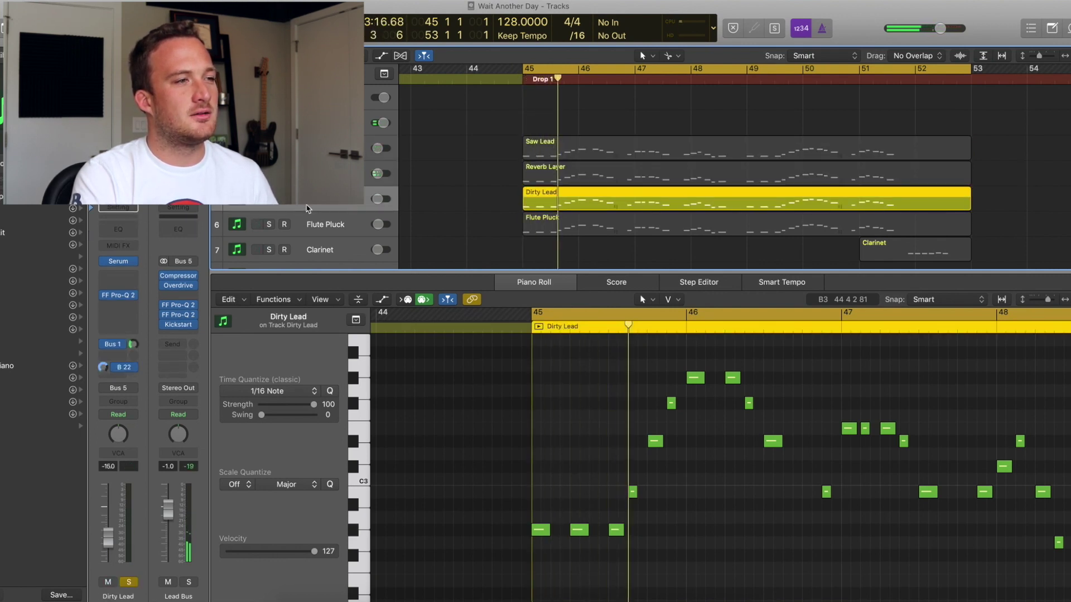
pyautogui.press('space')
pyautogui.press('space')
# Step: Unsolo the Dirty Lead, listen to the Flute Pluck track alone from the loop start, and clear its solo
pyautogui.press('s')
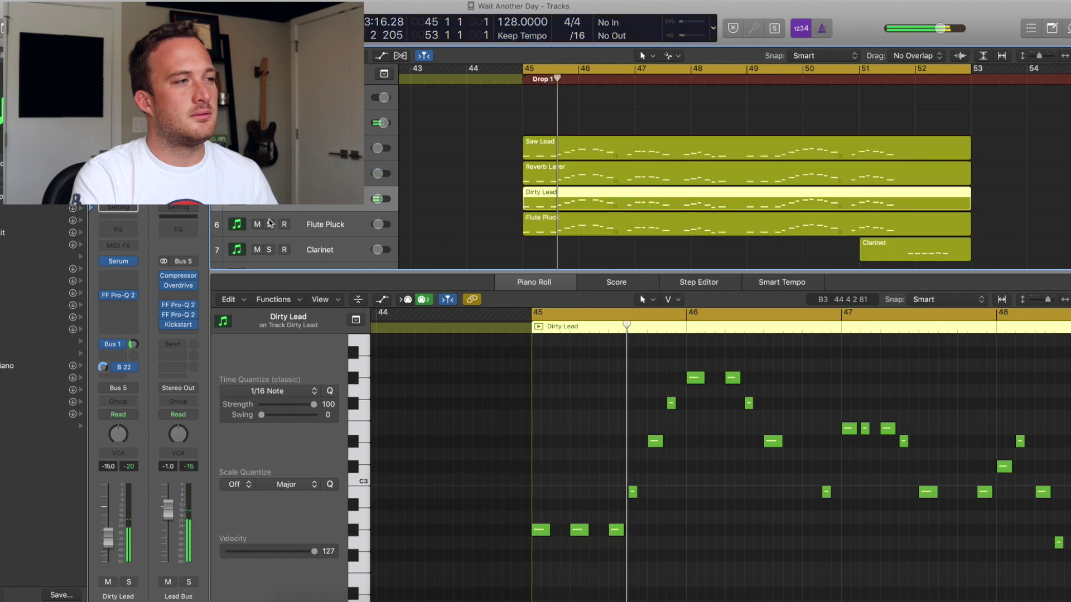
pyautogui.click(269, 224)
pyautogui.click(321, 223)
pyautogui.press('space')
pyautogui.press('space')
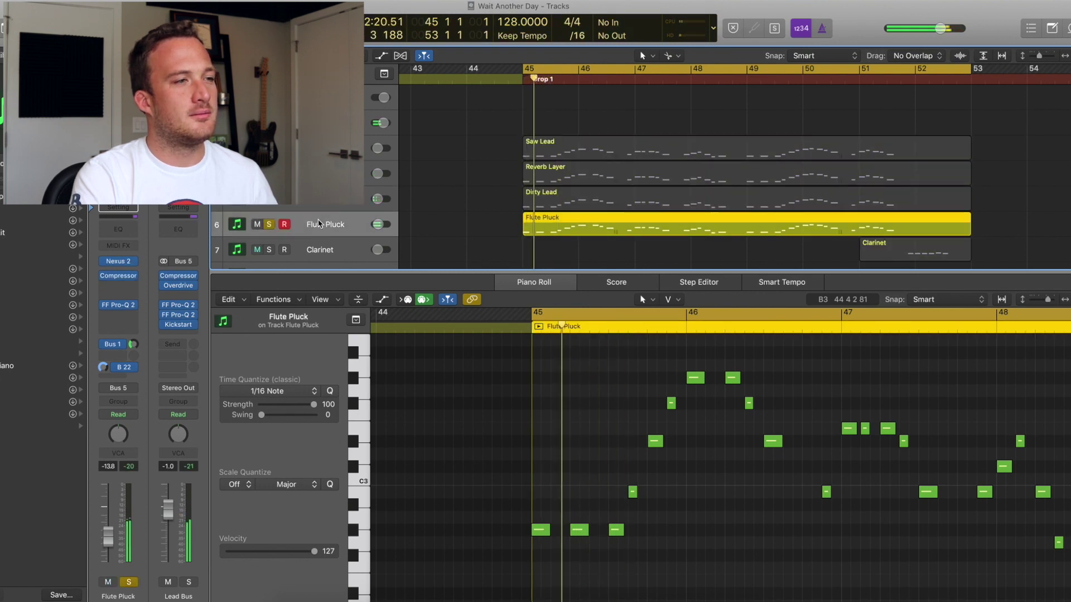
pyautogui.click(270, 225)
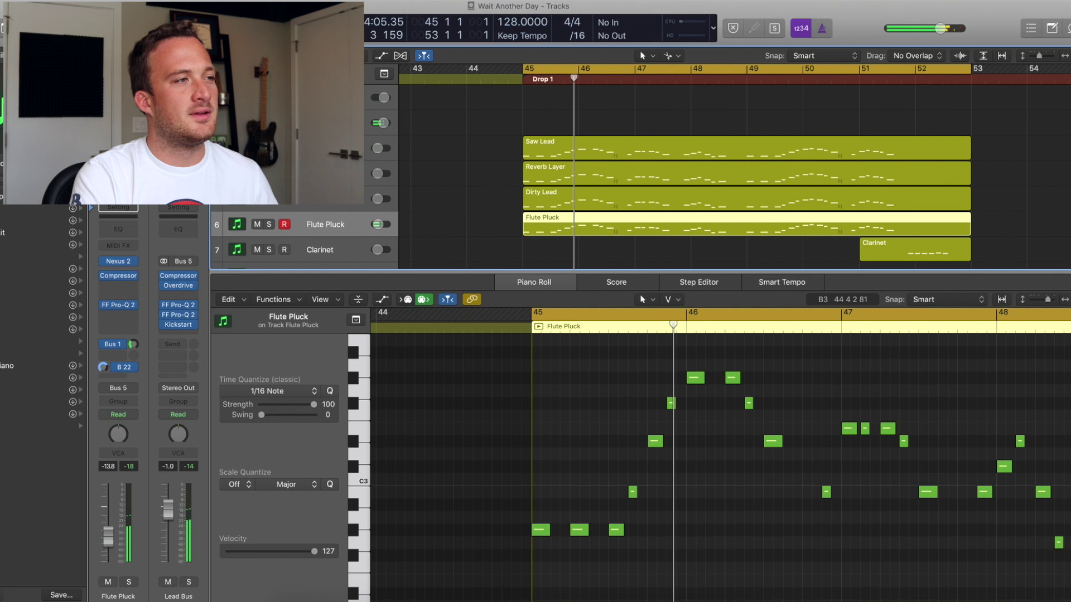
# Step: Solo and select the Saw Lead track and open its Serum synth
pyautogui.click(269, 148)
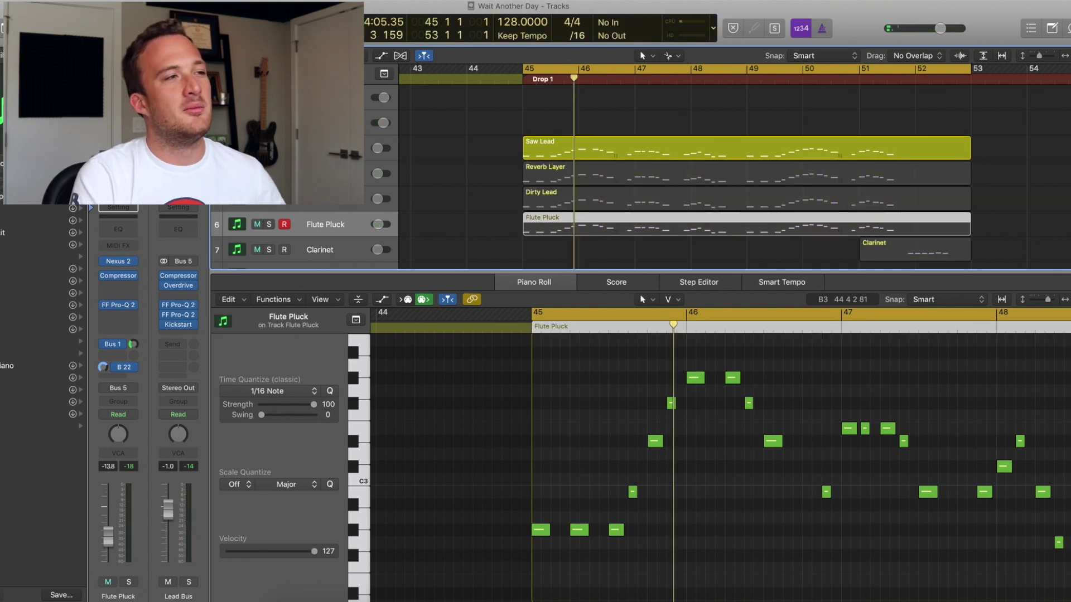
pyautogui.click(329, 151)
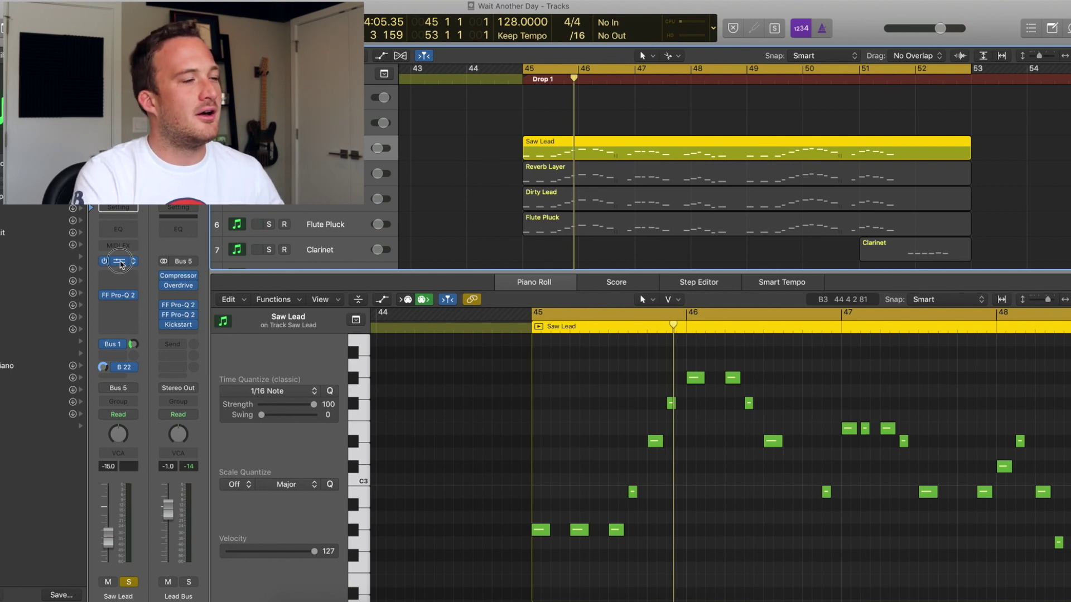
pyautogui.click(119, 261)
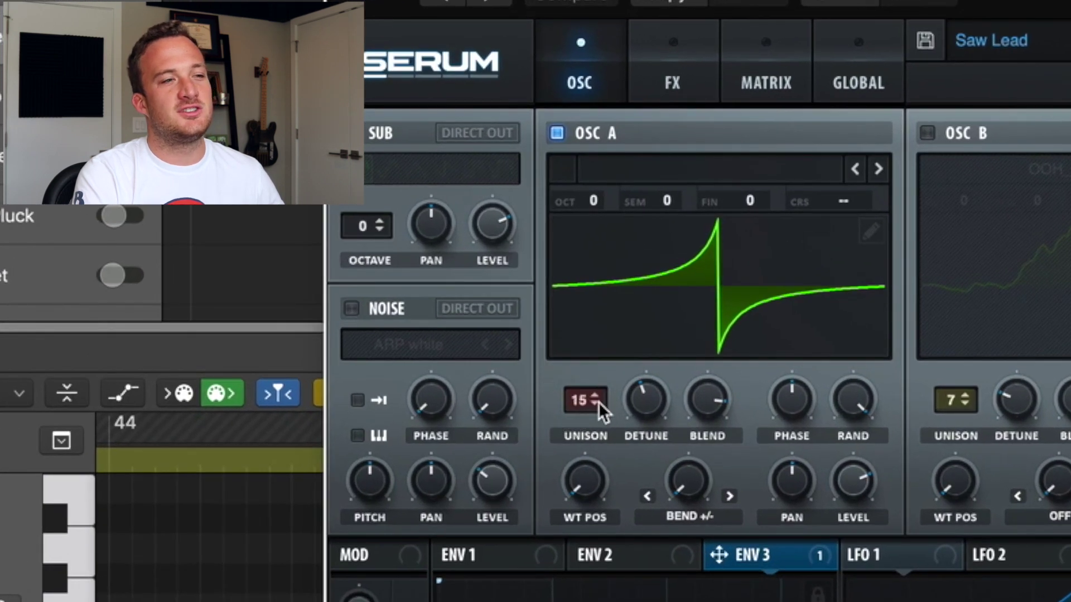
# Step: Set oscillator A's warp mode to Bend +/- in the Saw Lead's Serum and adjust the bend amount
pyautogui.click(560, 257)
pyautogui.click(690, 516)
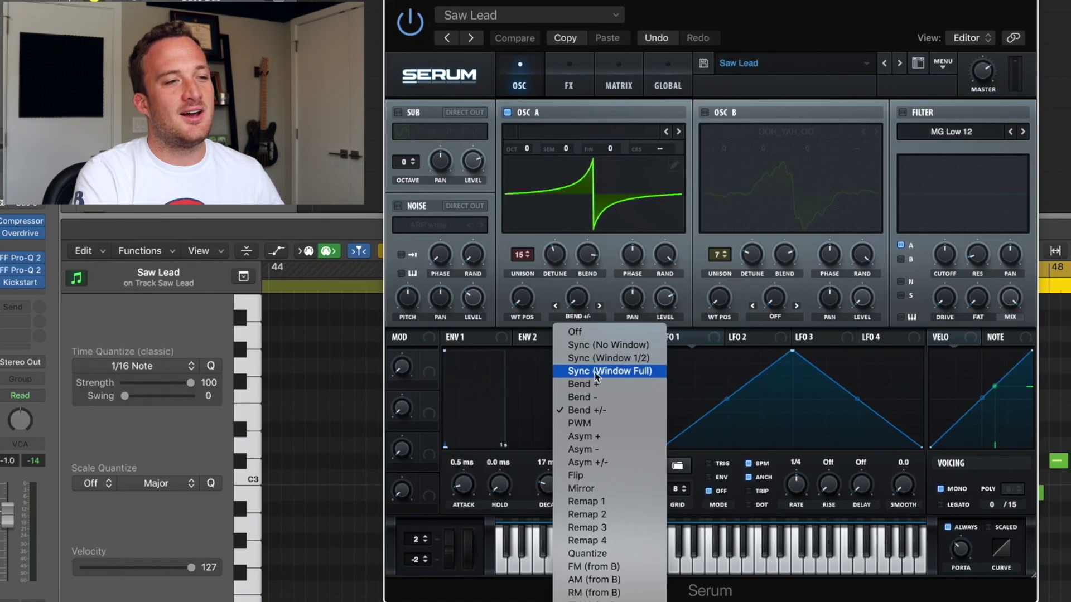
pyautogui.click(593, 408)
pyautogui.moveTo(578, 299); pyautogui.dragTo(577, 359)
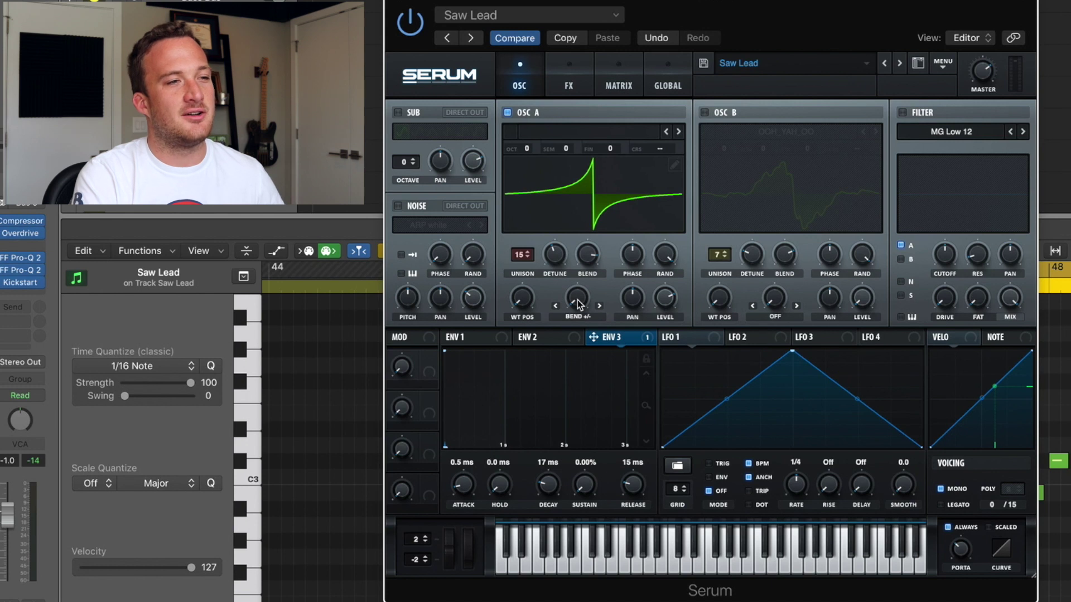
pyautogui.moveTo(577, 298); pyautogui.dragTo(565, 387)
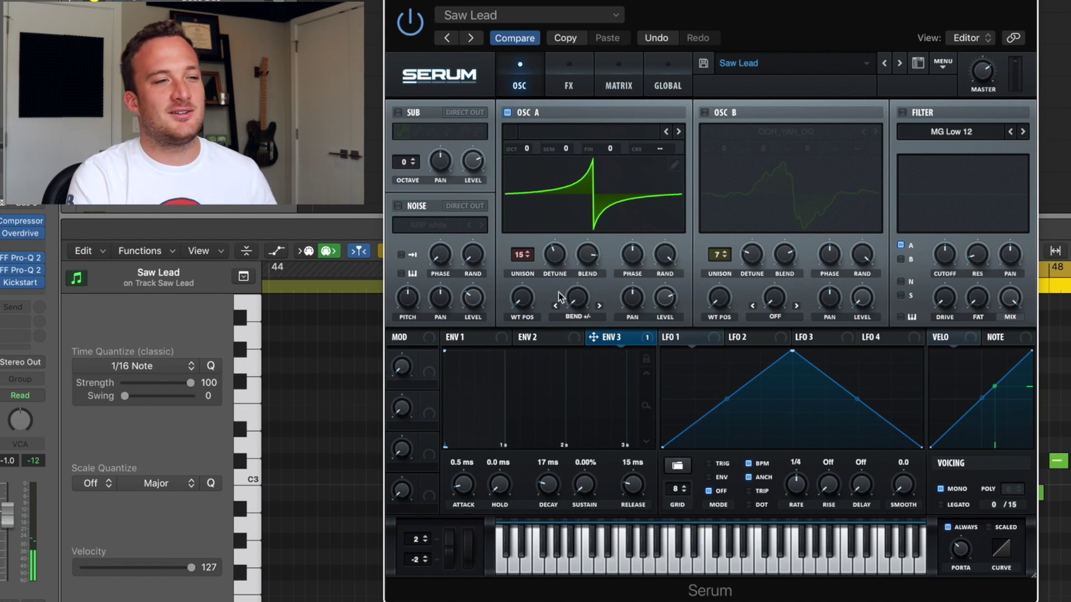
# Step: Show envelope 1 and the effects of the Saw Lead's Serum, and switch off the Hyper/Dimension effect
pyautogui.click(467, 337)
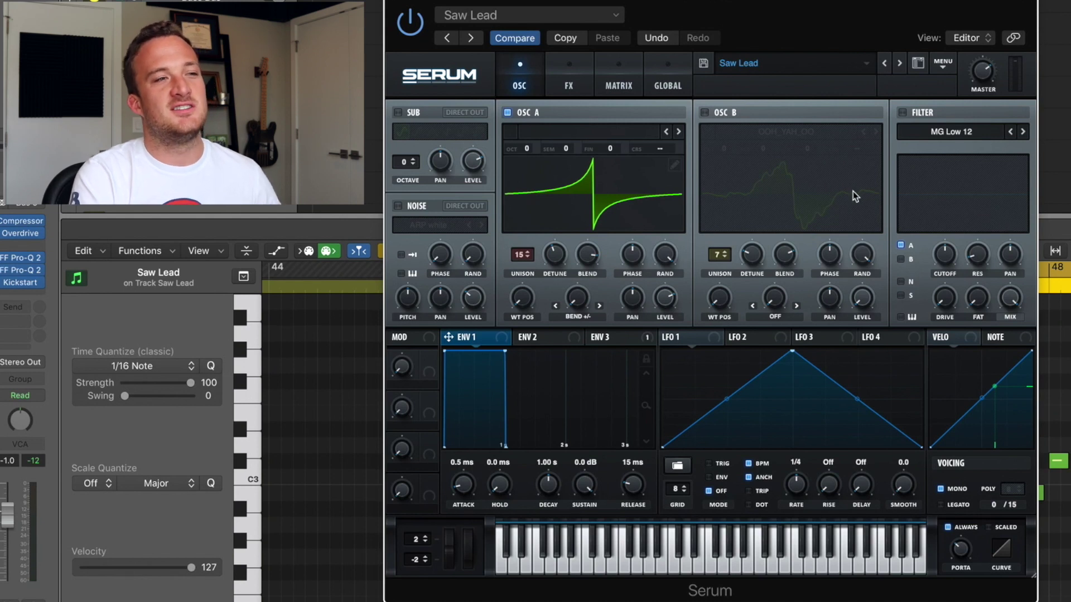
pyautogui.click(567, 80)
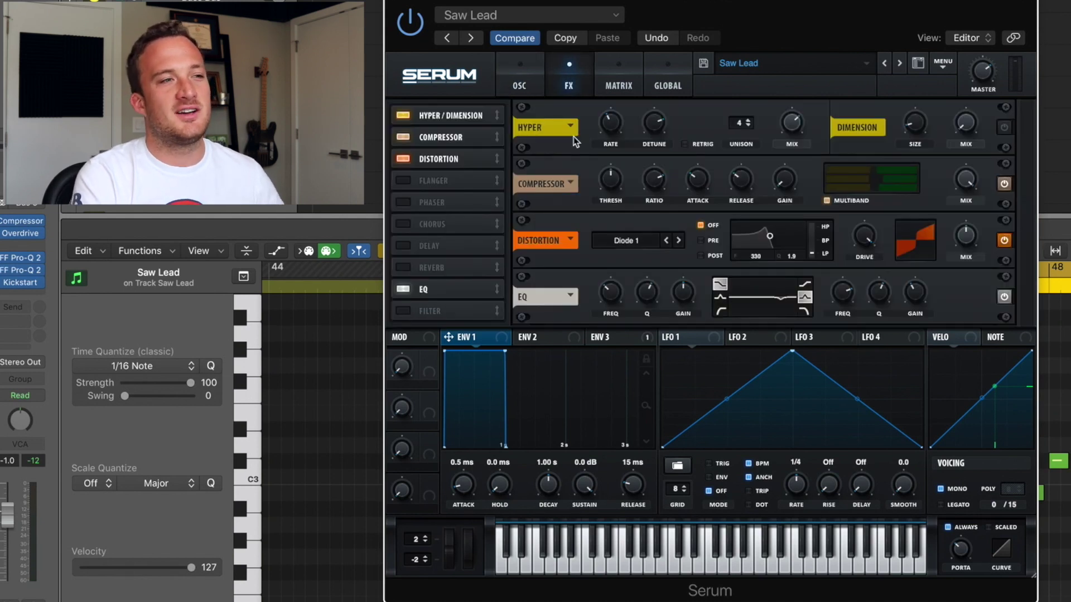
pyautogui.click(403, 117)
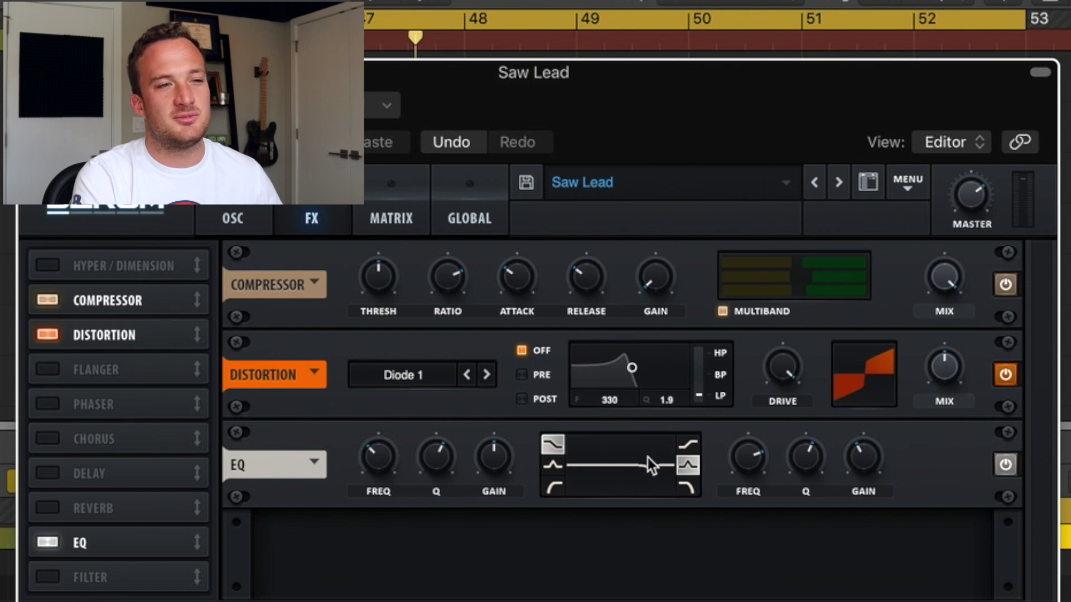
pyautogui.click(751, 466)
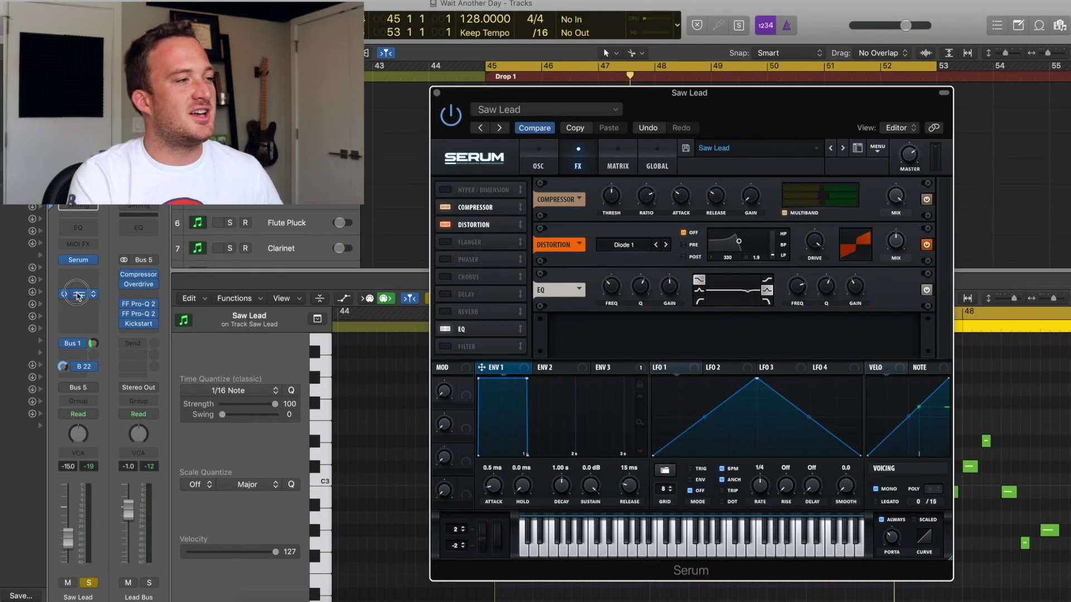
# Step: Inspect the low and high cuts in the Saw Lead's FF Pro-Q 2 equalizer and close it
pyautogui.click(78, 293)
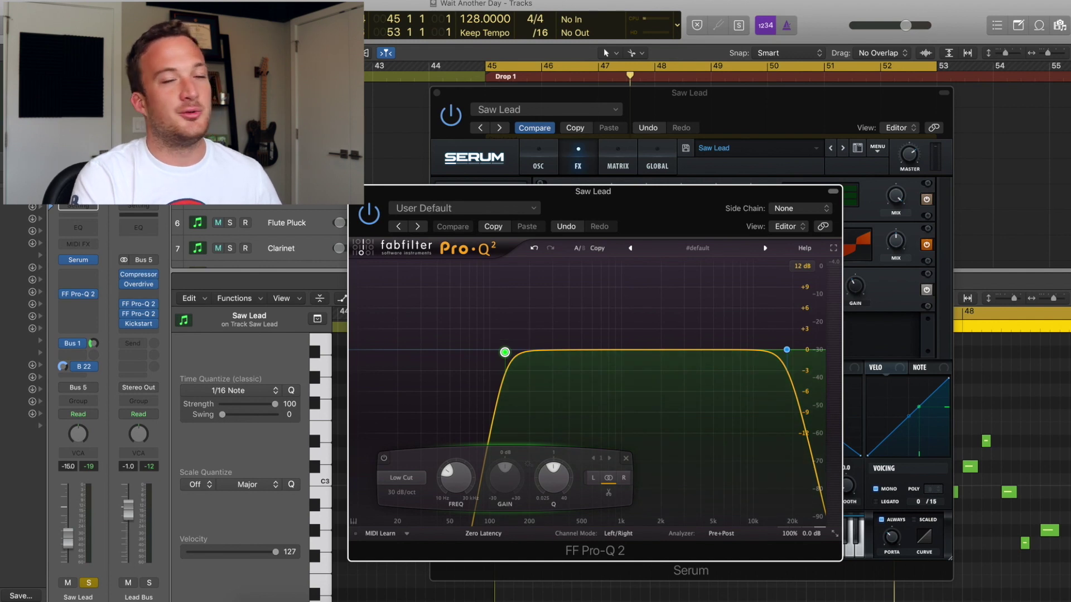
pyautogui.click(356, 192)
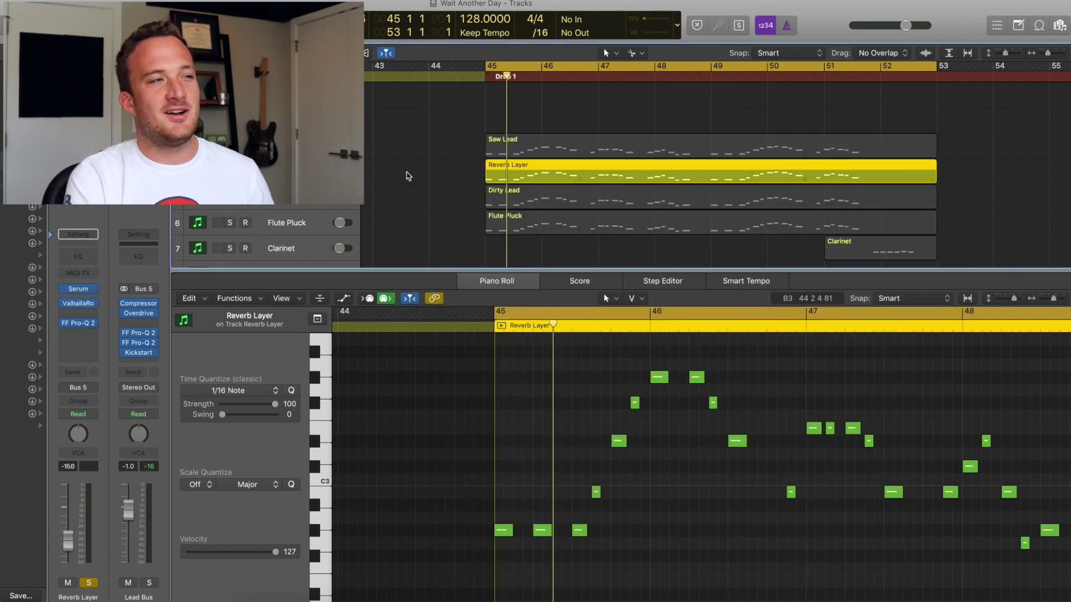
# Step: Play the soloed Reverb Layer and open its Serum and ValhallaRoom plugins to examine their settings
pyautogui.press('space')
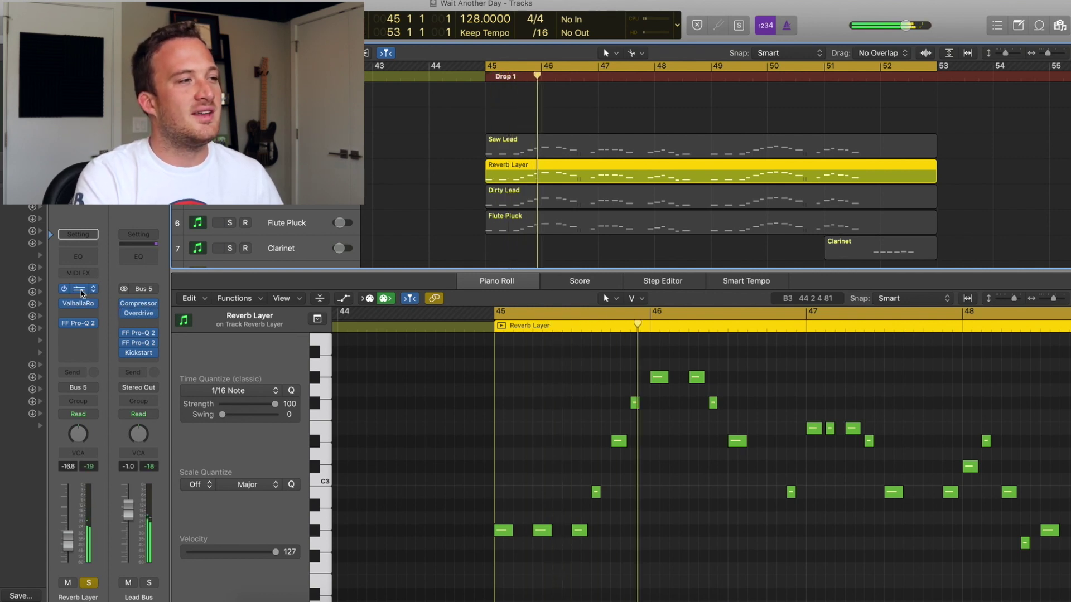
pyautogui.click(78, 288)
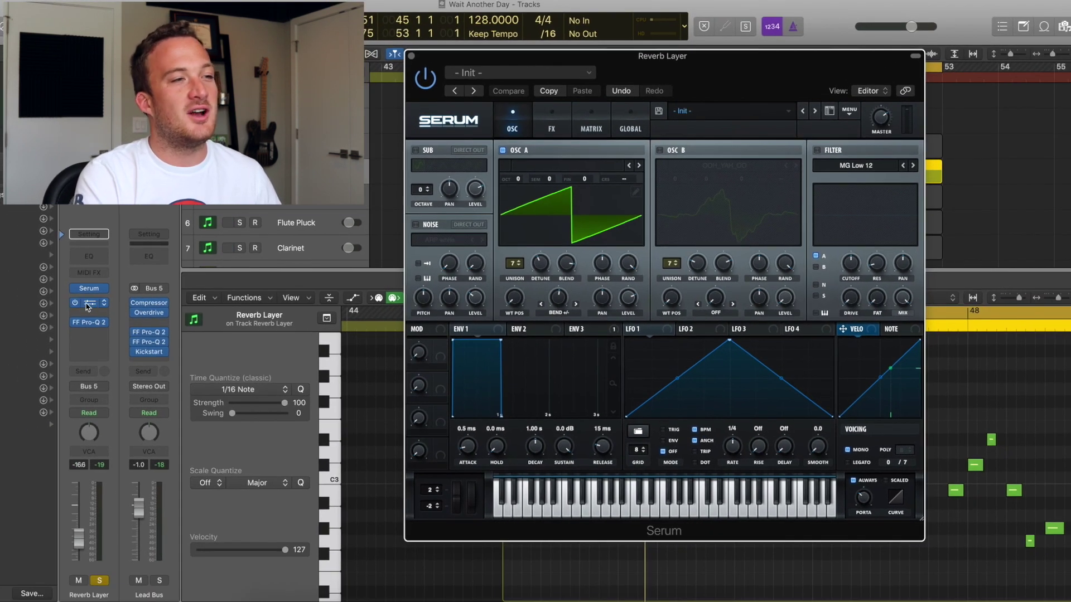
pyautogui.click(88, 303)
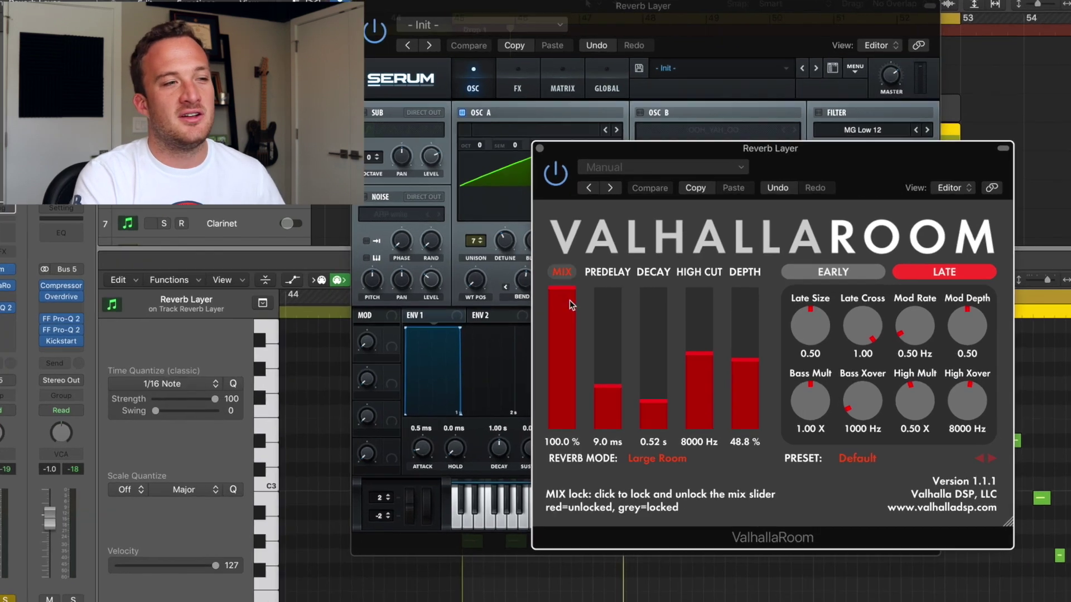
# Step: Set the Reverb Layer's ValhallaRoom mix to 100% and close the open plugin windows
pyautogui.moveTo(599, 317)
pyautogui.mouseDown()
pyautogui.moveTo(603, 371)
pyautogui.moveTo(606, 299)
pyautogui.mouseUp()
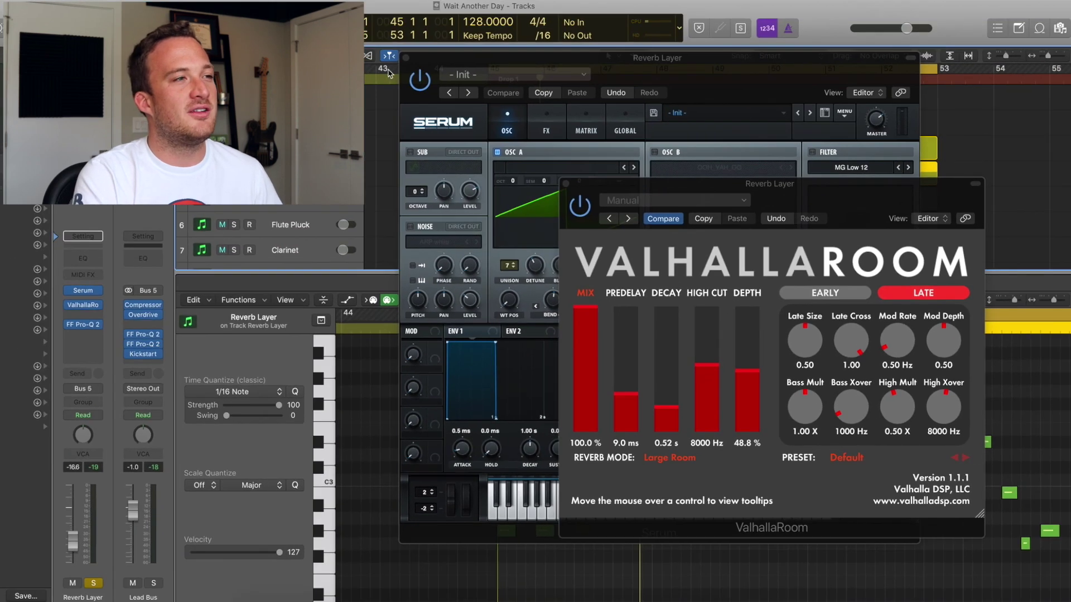
pyautogui.click(406, 59)
pyautogui.click(395, 52)
pyautogui.click(566, 185)
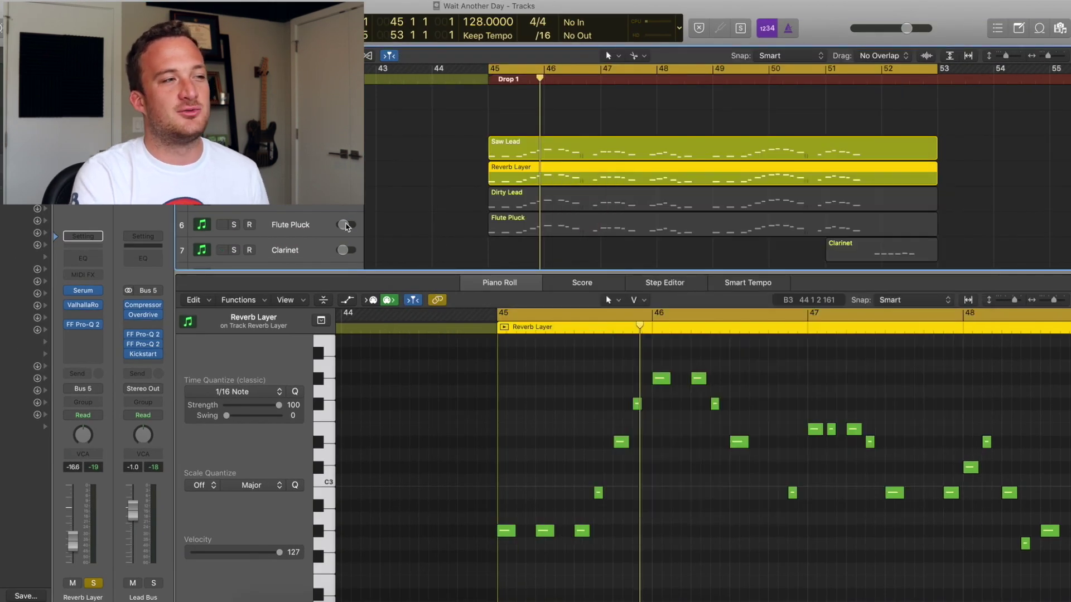
# Step: Compare the Saw Lead with and without the Reverb Layer by toggling its solo during playback, and close the piano roll
pyautogui.click(235, 174)
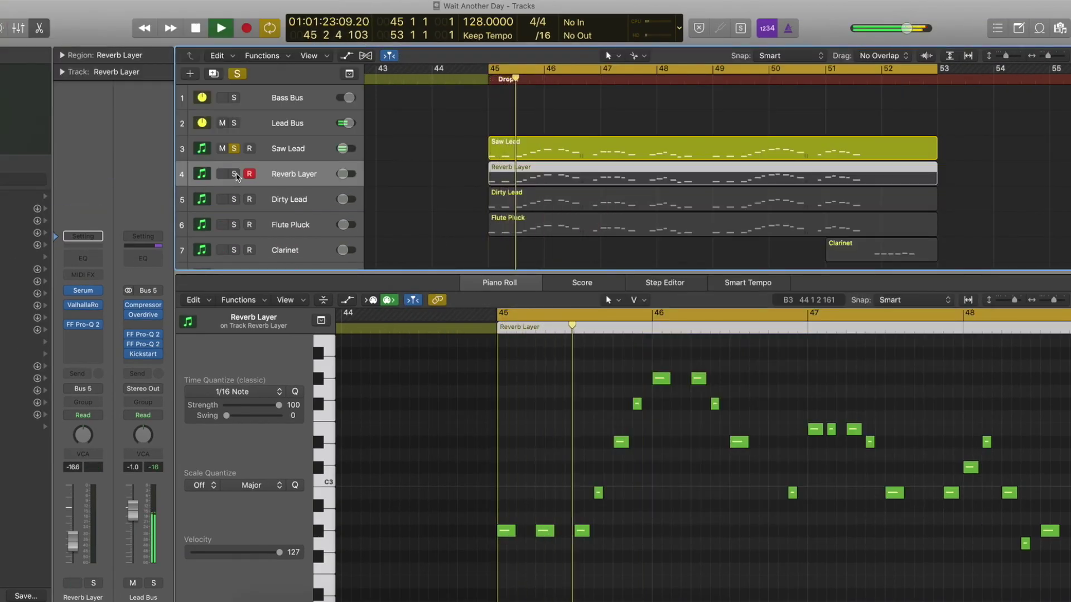
pyautogui.click(234, 174)
pyautogui.press('space')
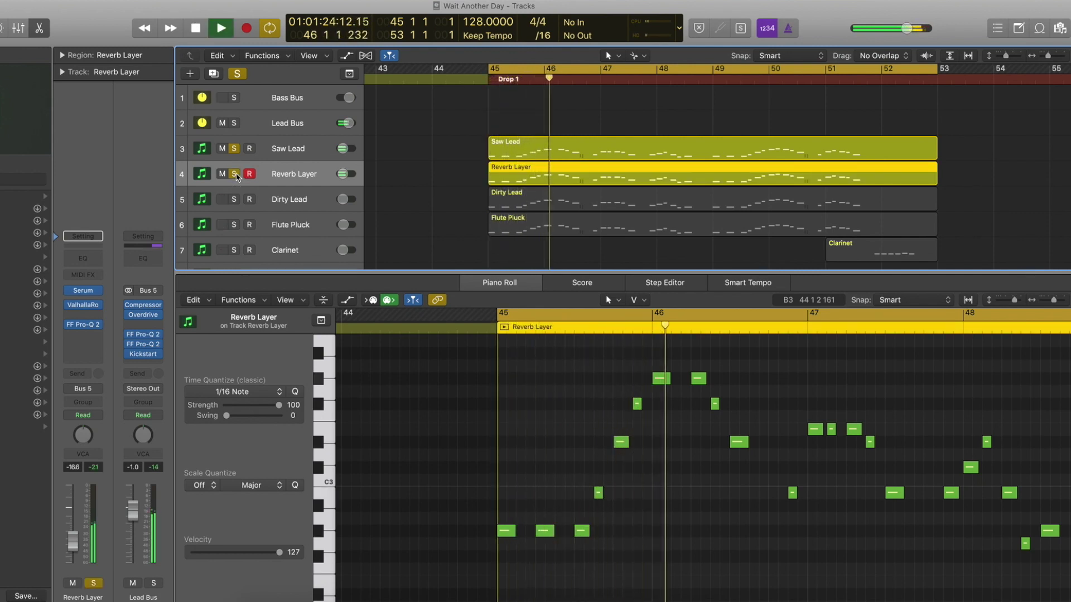
pyautogui.click(235, 174)
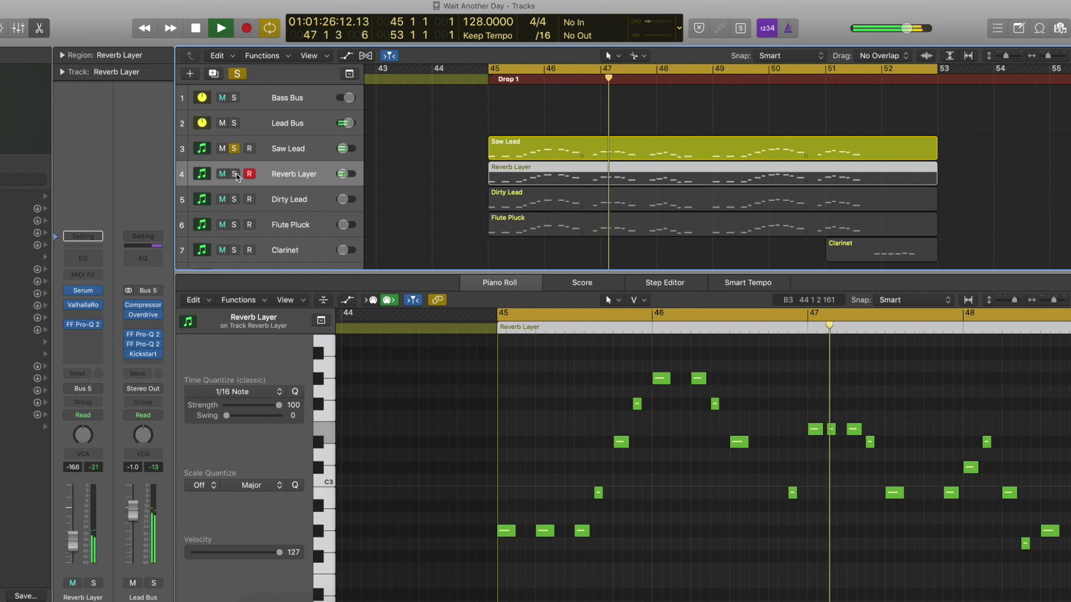
pyautogui.click(235, 174)
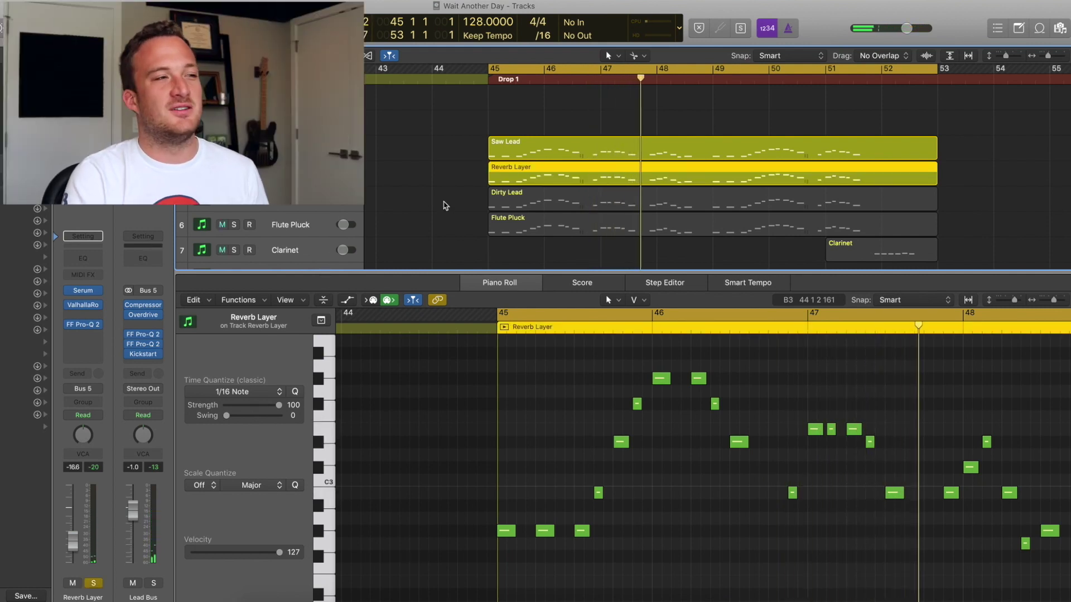
pyautogui.press('e')
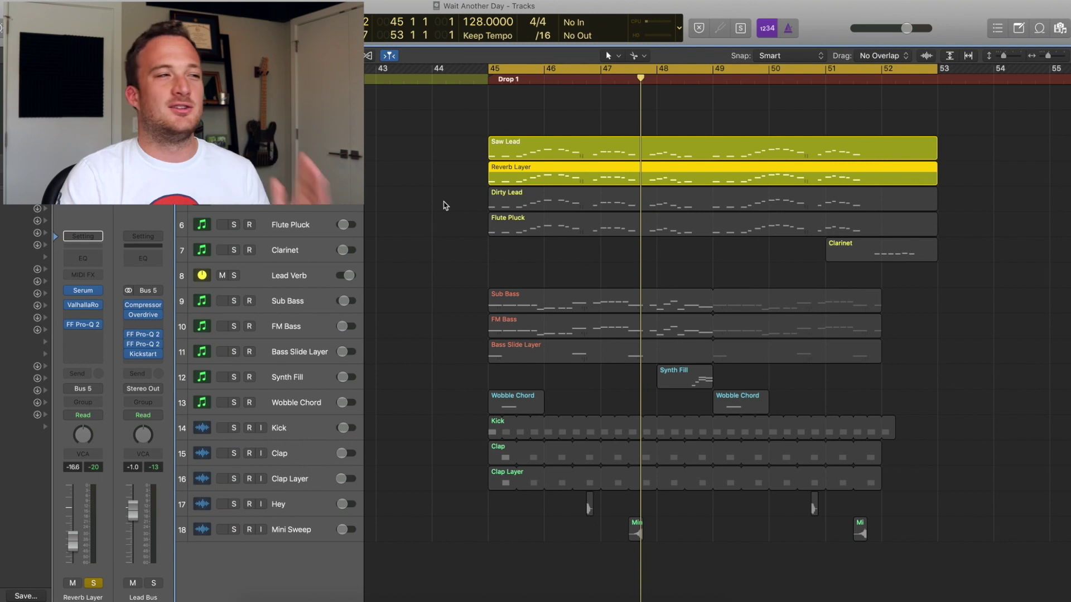
# Step: Solo only the Dirty Lead track, select it with the piano roll open, and play it
pyautogui.keyDown('shift'); pyautogui.click(242, 204); pyautogui.keyUp('shift')
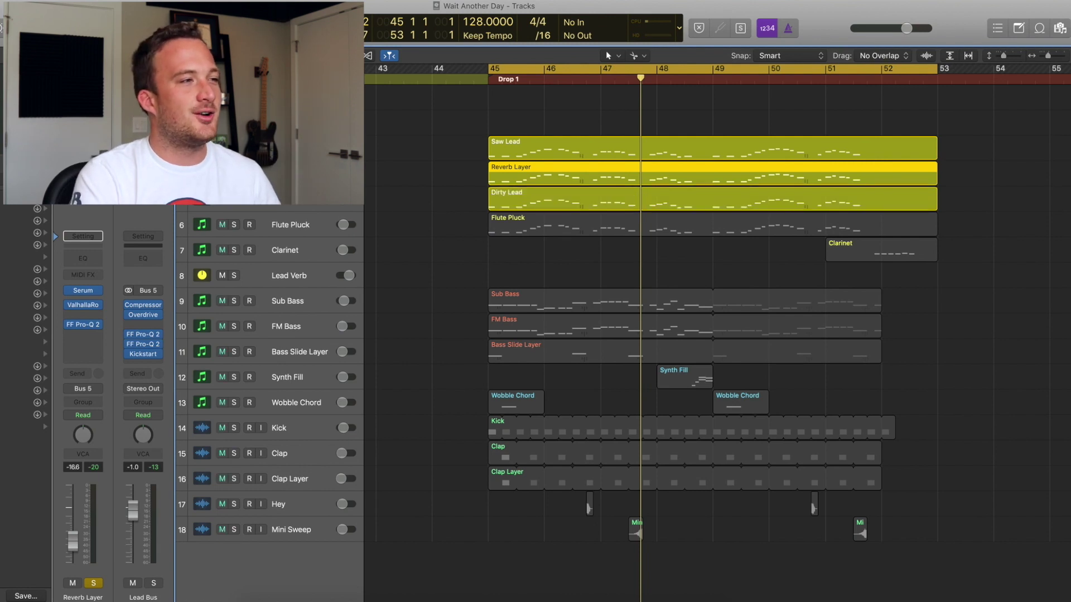
pyautogui.click(234, 174)
pyautogui.click(234, 149)
pyautogui.doubleClick(305, 207)
pyautogui.press('space')
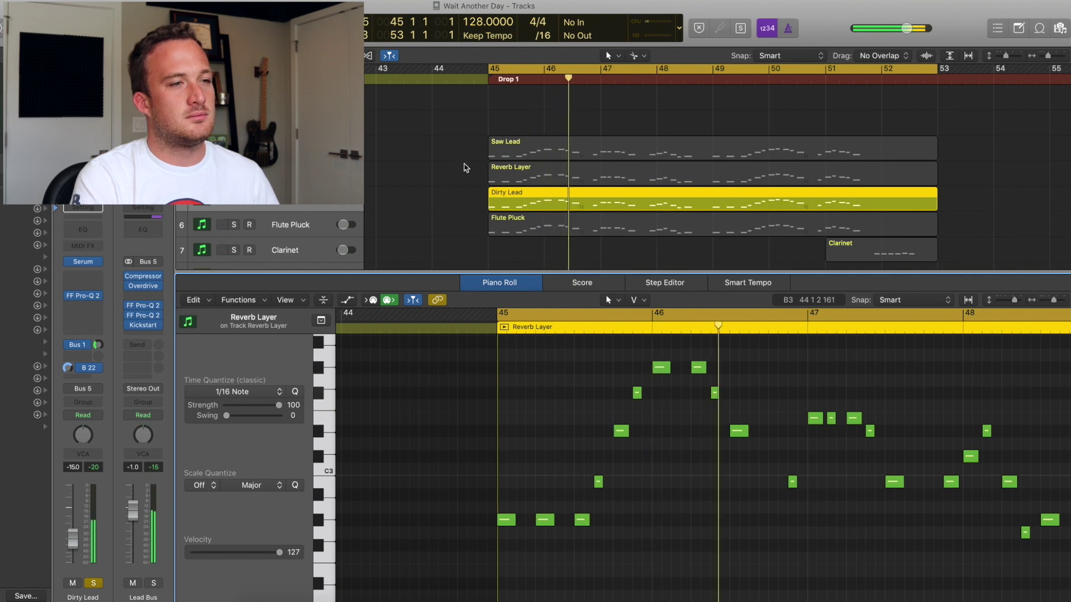
# Step: Open the Dirty Lead's Serum and examine oscillator A's MsAw wavetable, wavetable position, Bend +/- warp and unison settings
pyautogui.click(82, 262)
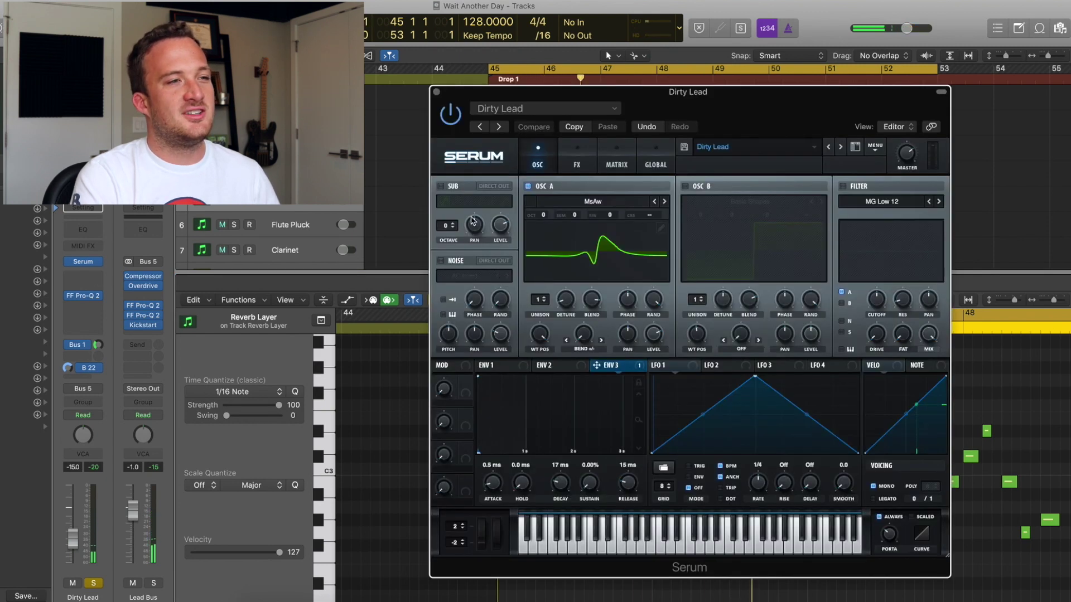
pyautogui.click(590, 203)
pyautogui.moveTo(725, 215)
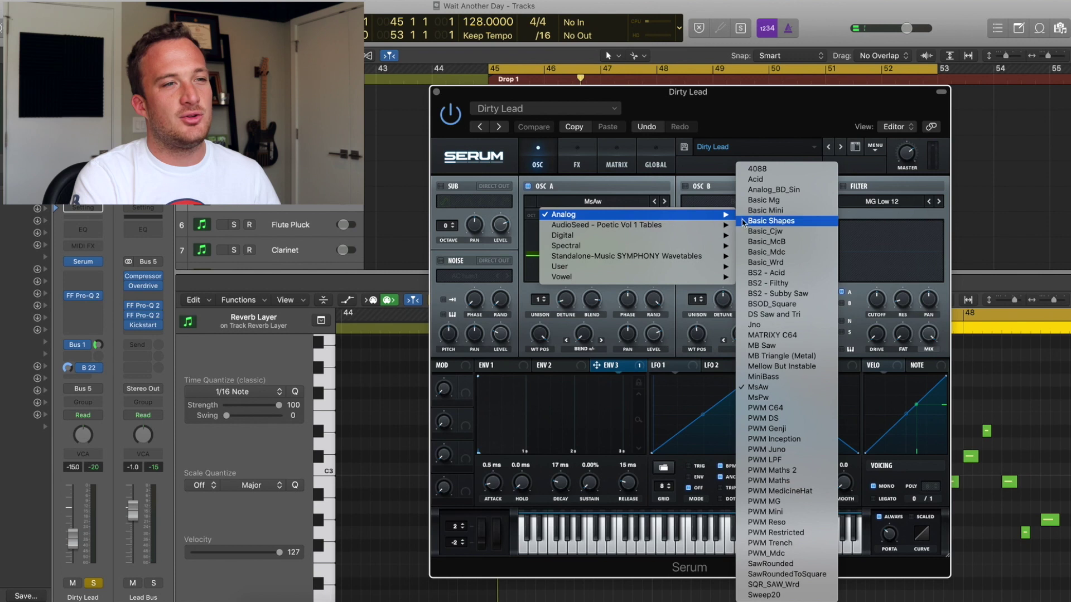
pyautogui.click(772, 388)
pyautogui.click(581, 334)
pyautogui.moveTo(582, 329); pyautogui.dragTo(582, 306)
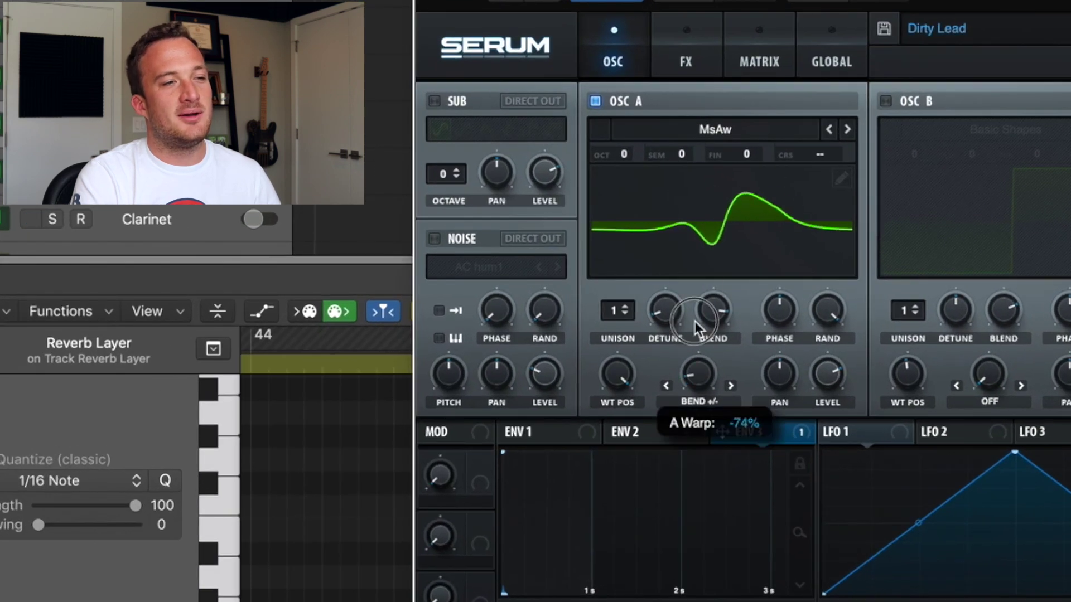
pyautogui.moveTo(695, 328); pyautogui.dragTo(701, 408)
pyautogui.moveTo(618, 385); pyautogui.dragTo(671, 276)
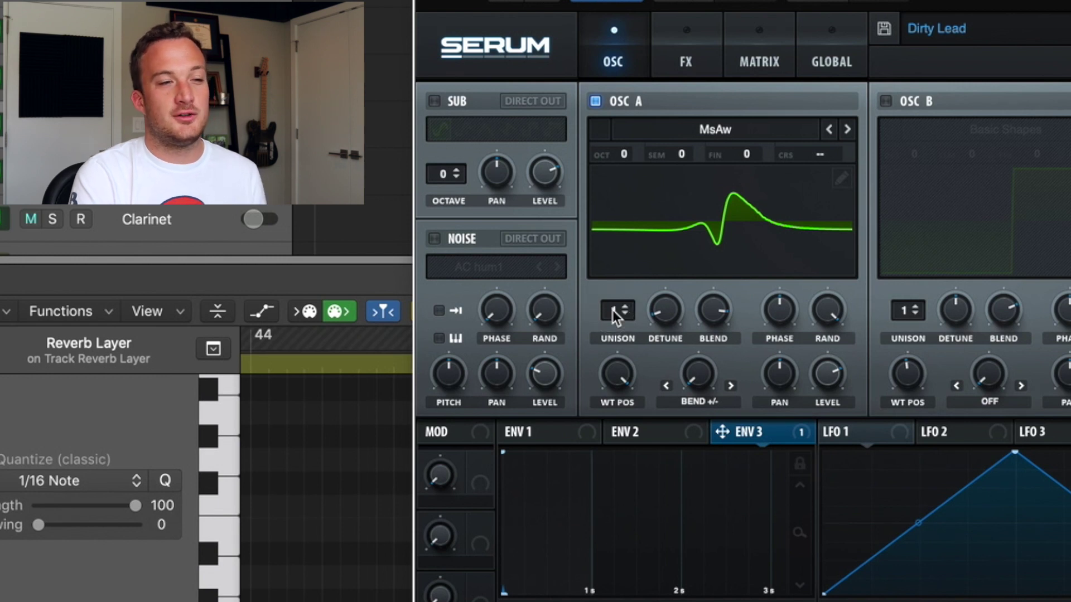
# Step: Show Envelope 1 in the Dirty Lead's Serum and examine the voicing, toggling Mono off and back on
pyautogui.click(524, 432)
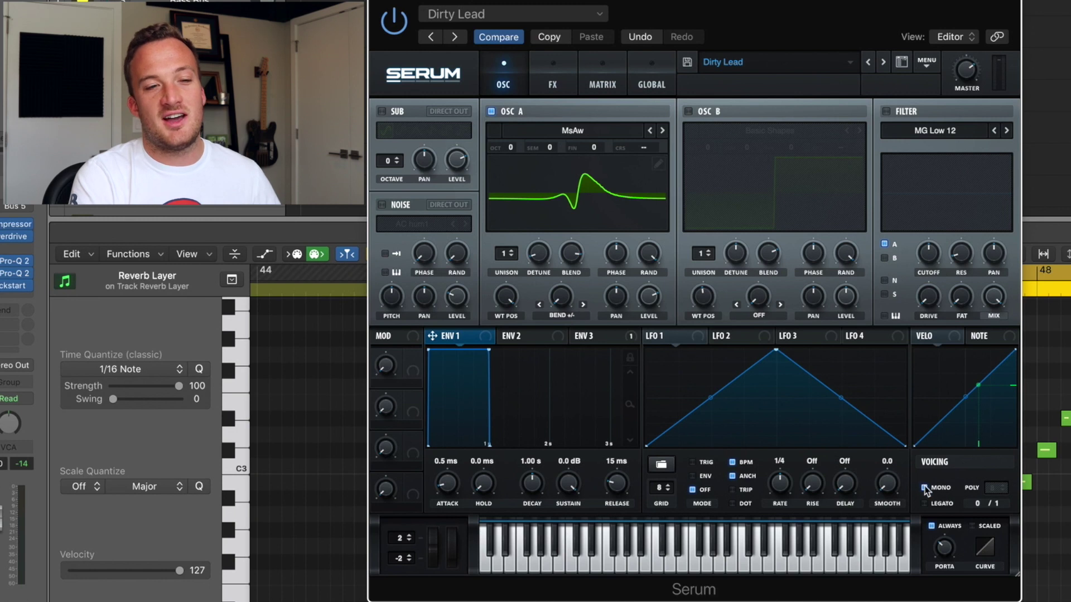
pyautogui.click(925, 487)
pyautogui.click(924, 487)
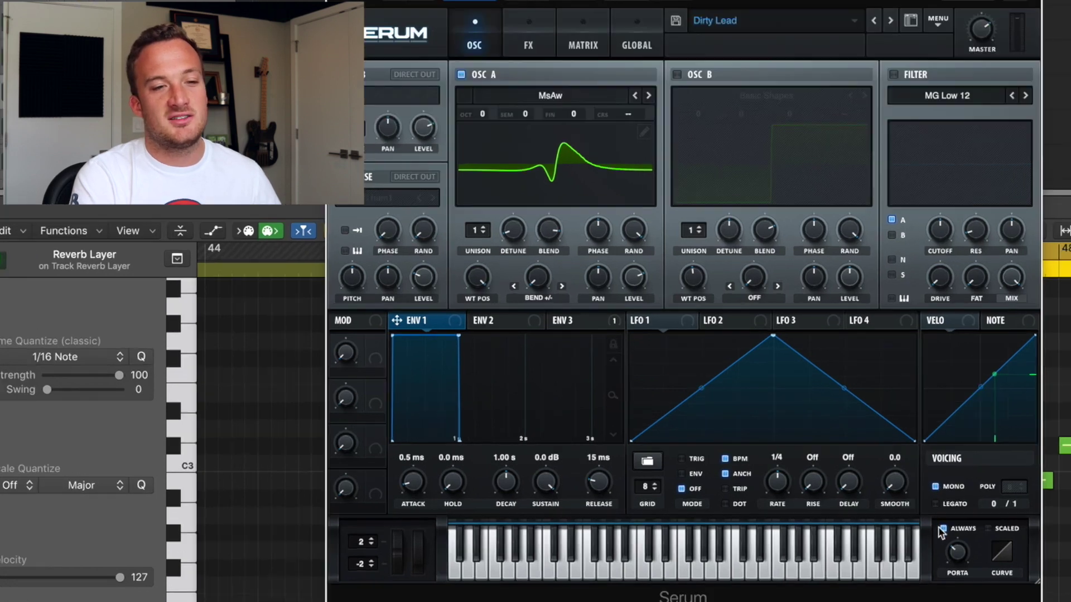
pyautogui.moveTo(856, 462)
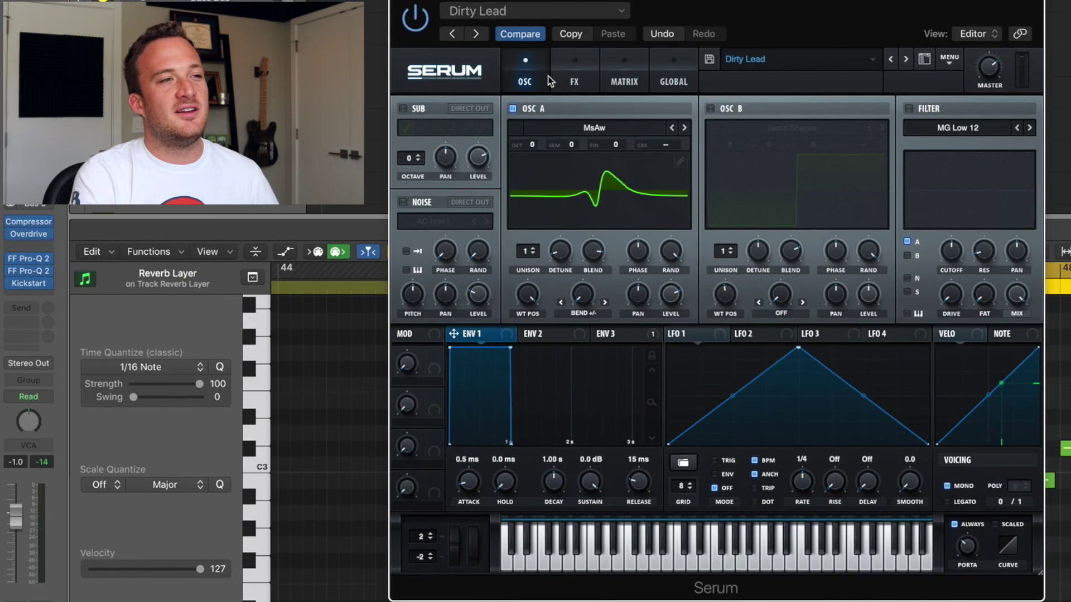
# Step: Show Serum's effects and audition the Dirty Lead with them bypassed, re-enabling Hyper/Dimension, Compressor, Distortion and EQ during playback
pyautogui.click(567, 83)
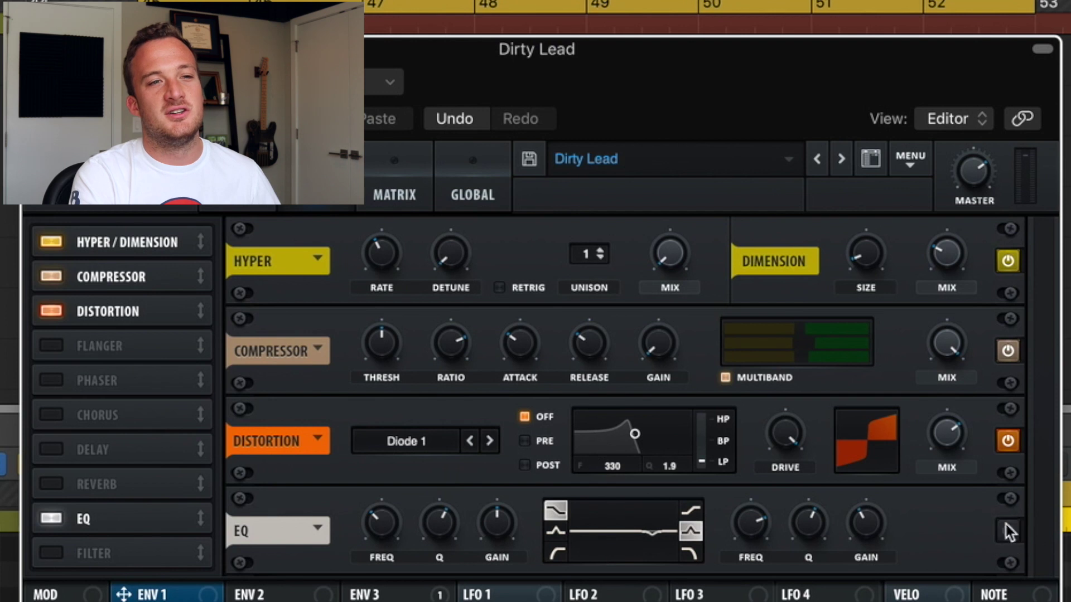
pyautogui.click(1008, 351)
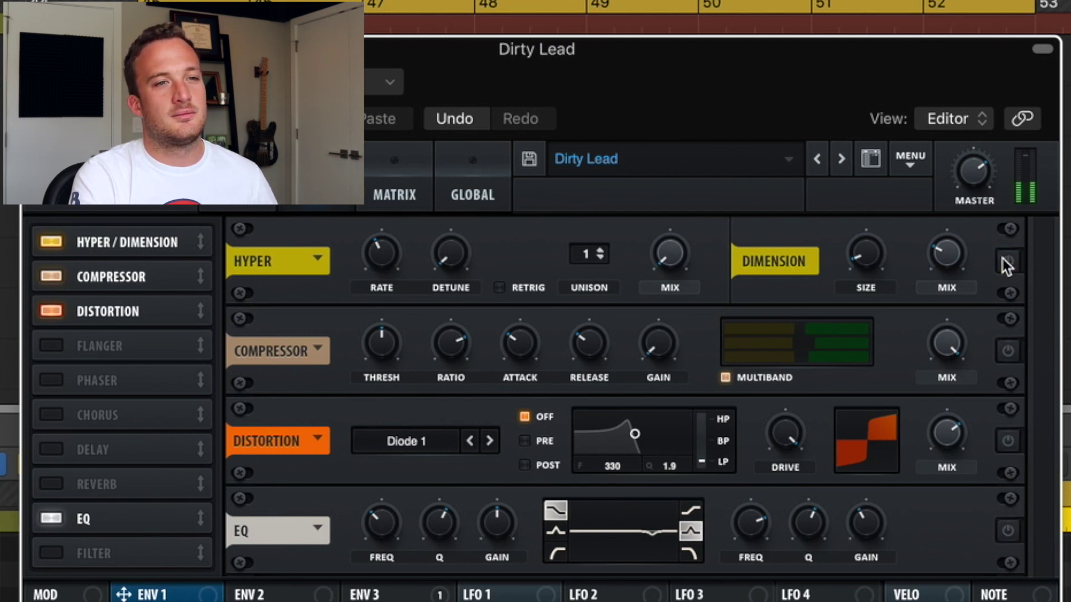
pyautogui.click(1005, 260)
pyautogui.click(1007, 352)
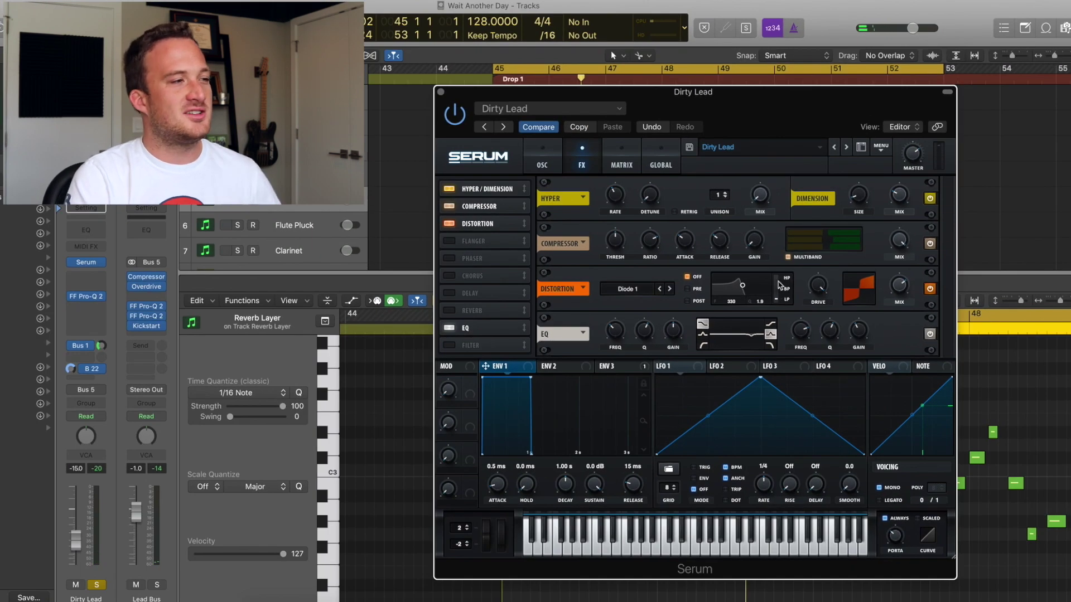
# Step: Examine the low cut band in the Dirty Lead's FF Pro-Q 2 and close both plugin windows
pyautogui.click(88, 299)
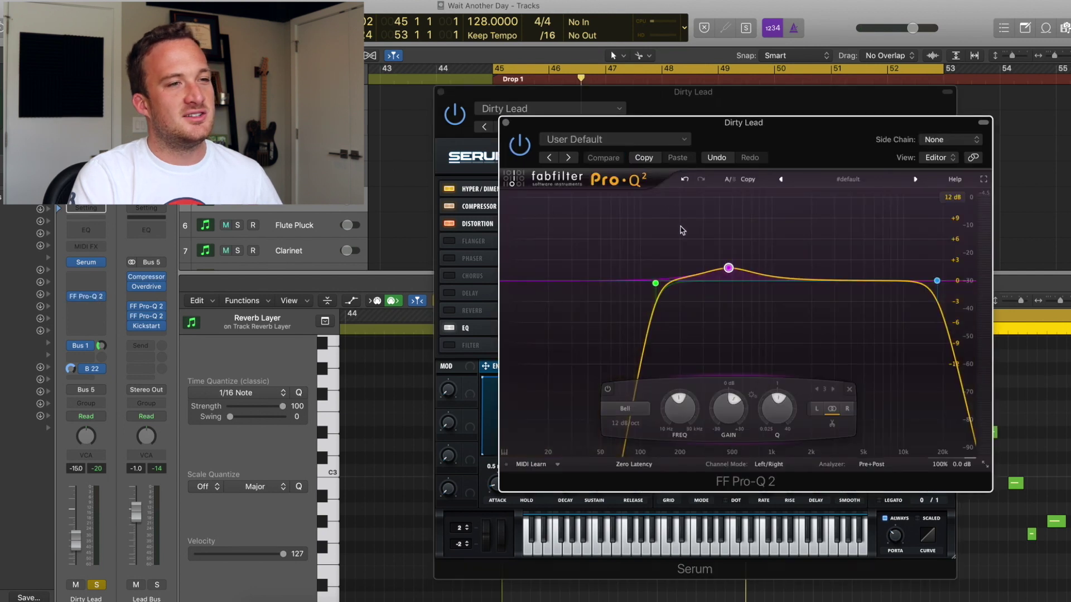
pyautogui.click(656, 283)
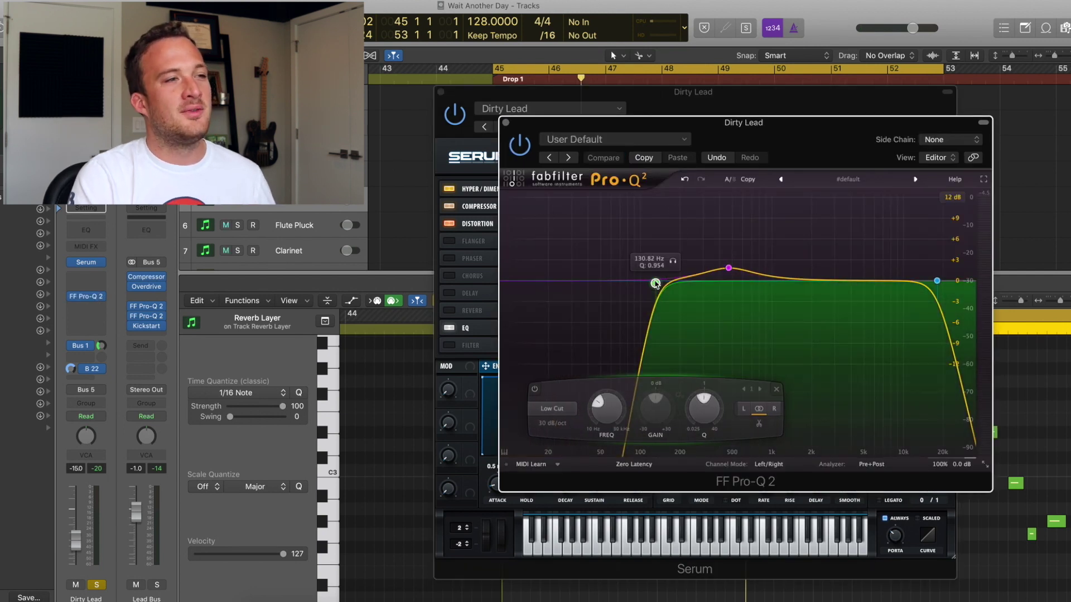
pyautogui.click(506, 122)
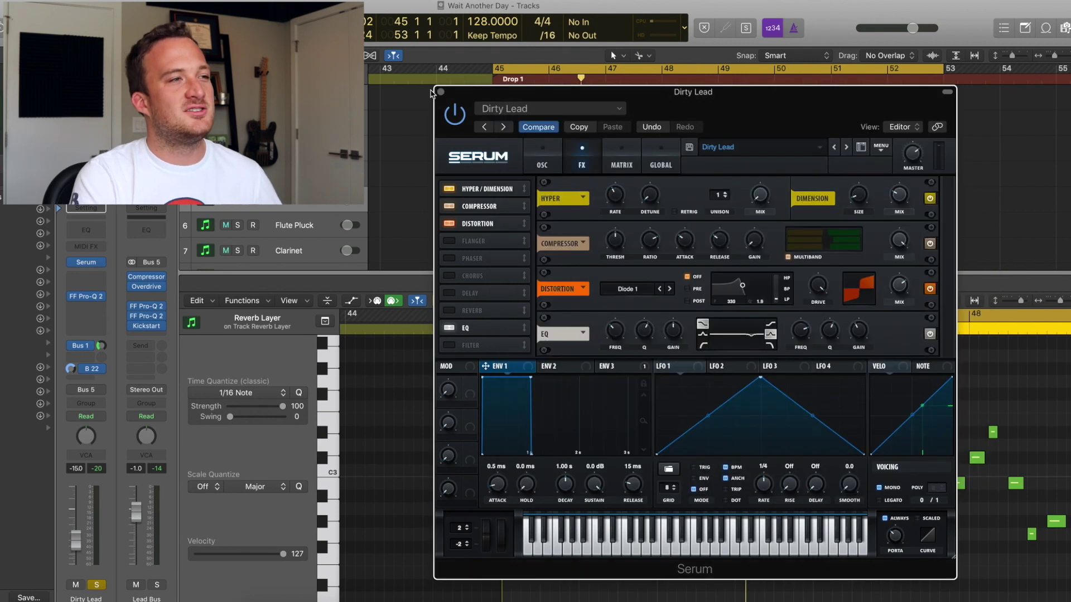
pyautogui.click(440, 92)
# Step: Solo only the Flute Pluck track, select its region and play it
pyautogui.click(286, 227)
pyautogui.click(238, 225)
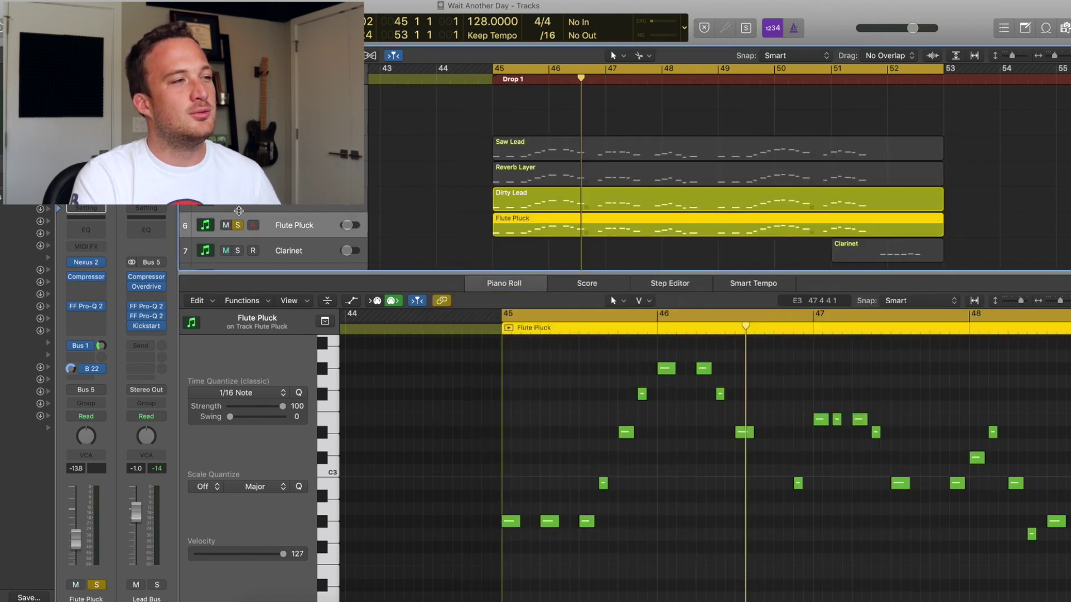
pyautogui.click(238, 201)
pyautogui.click(464, 223)
pyautogui.click(516, 223)
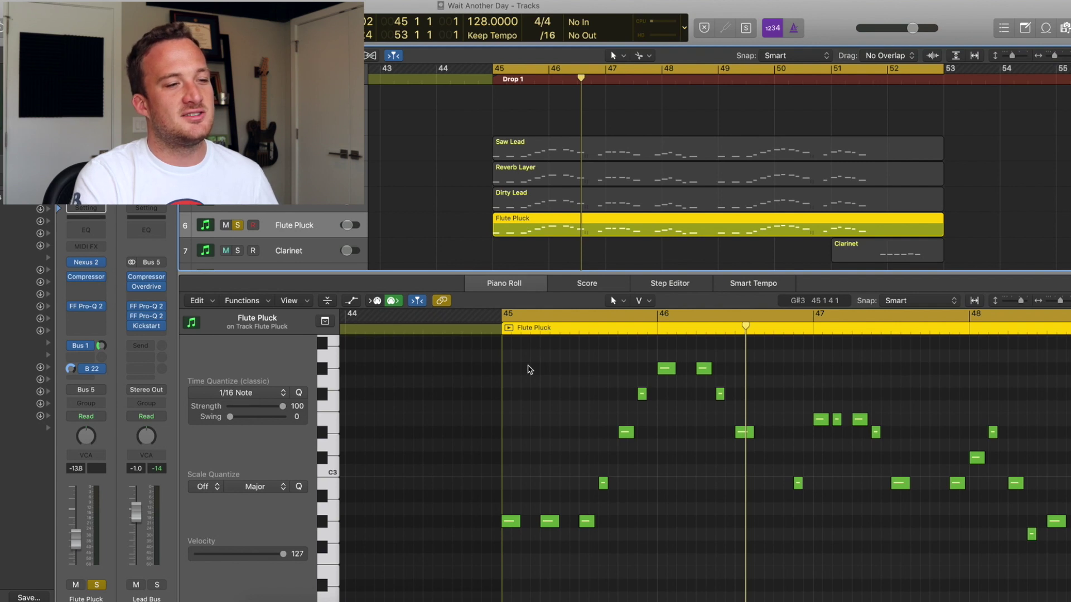
pyautogui.press('space')
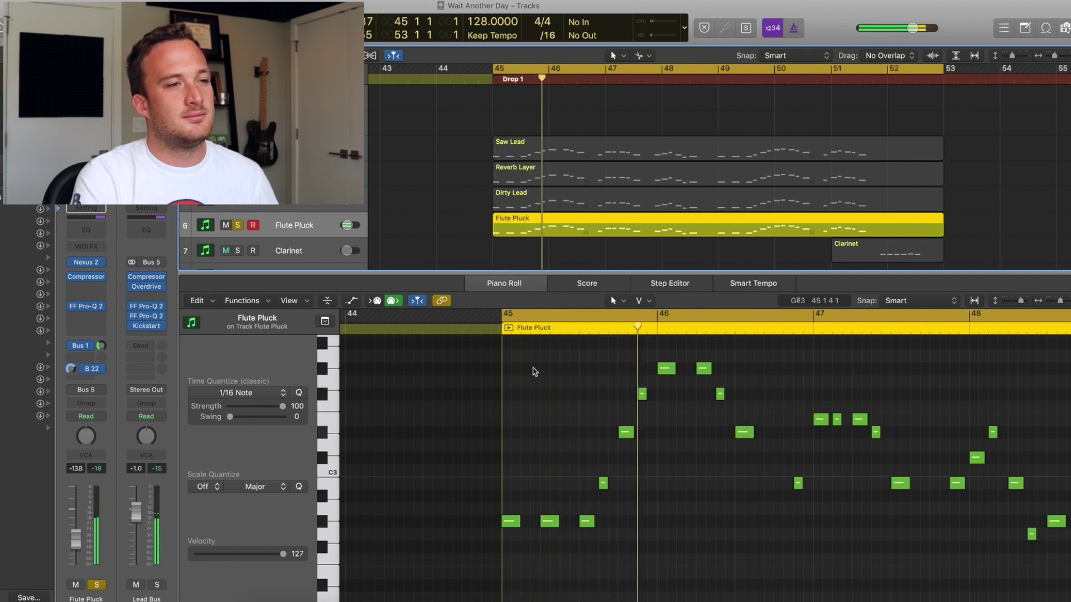
pyautogui.press('space')
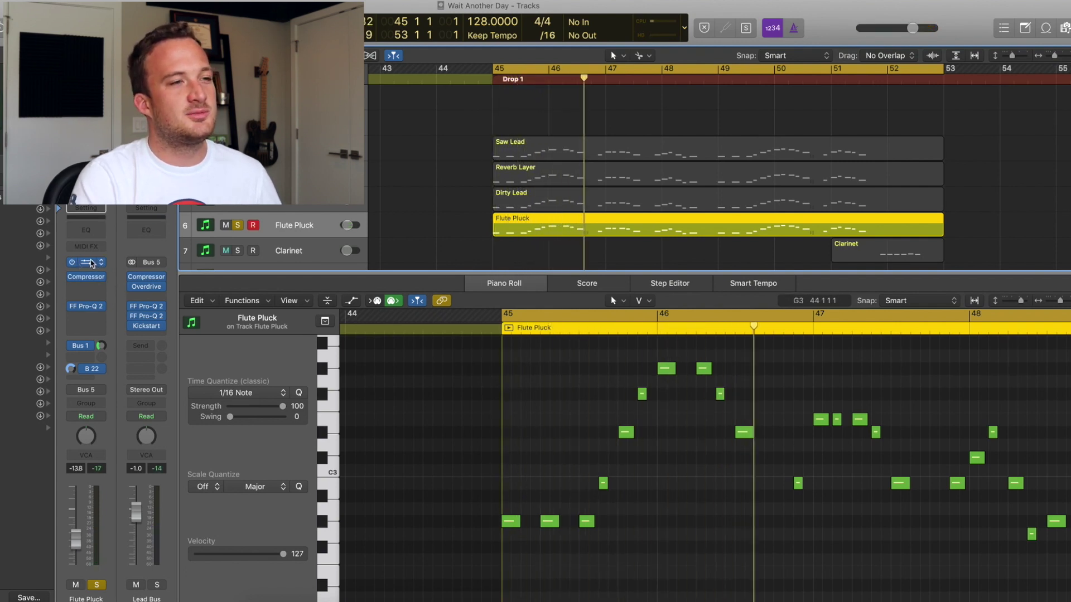
# Step: Open the Flute Pluck's Nexus 2, play its PL Alpha Flute preset, and examine the library and the modulation page's portamento mode
pyautogui.click(89, 262)
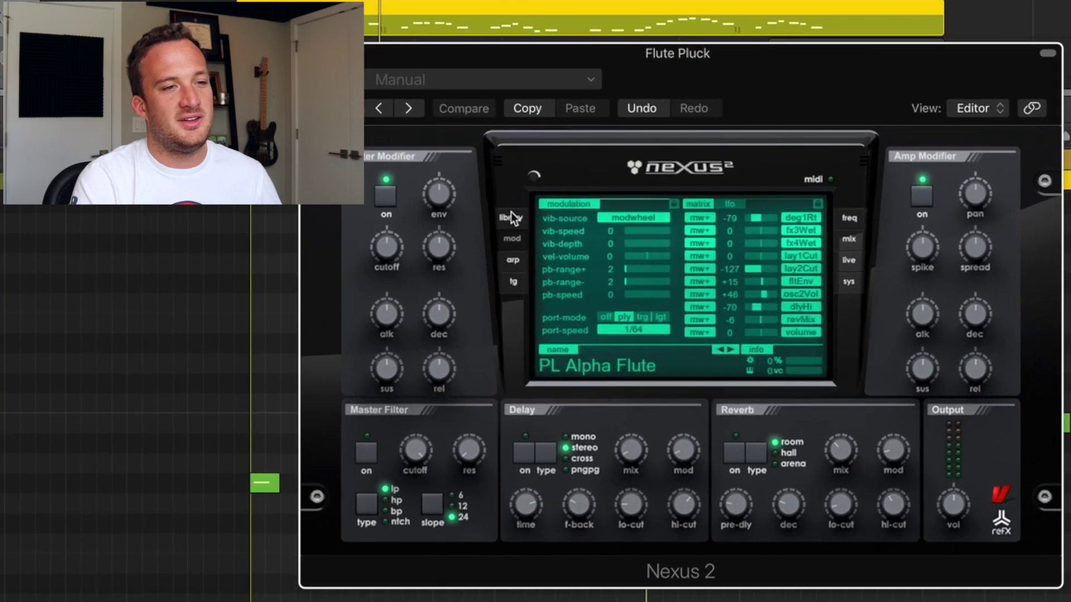
pyautogui.click(512, 217)
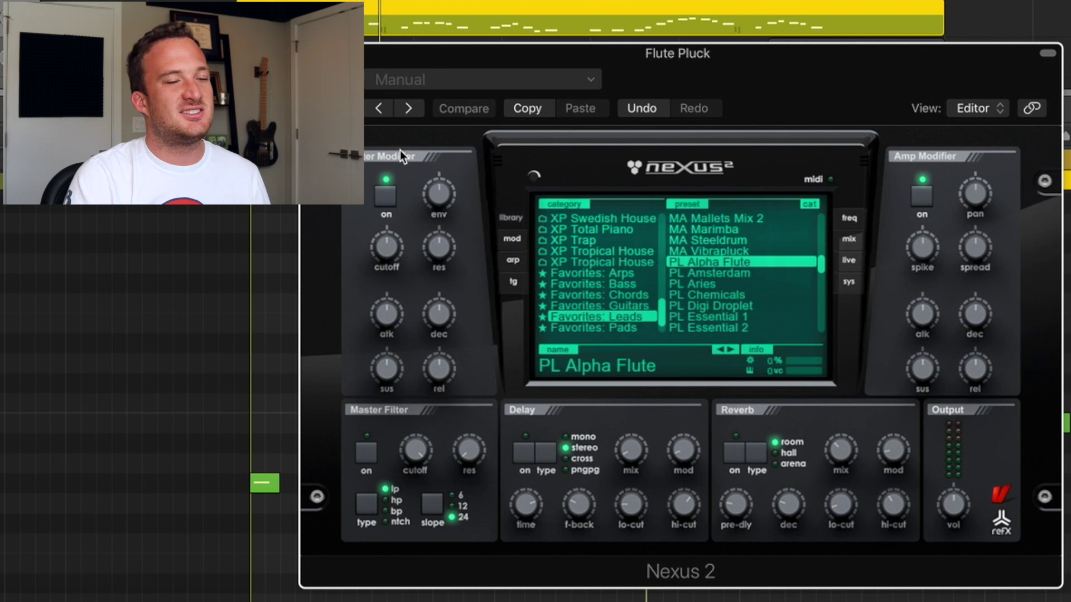
pyautogui.press('space')
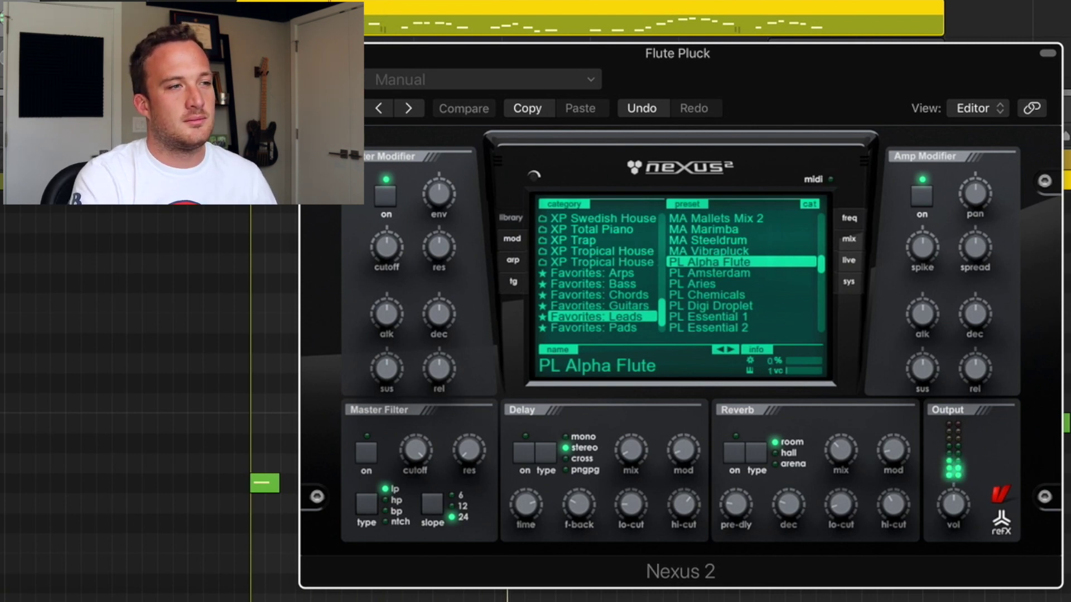
pyautogui.click(509, 238)
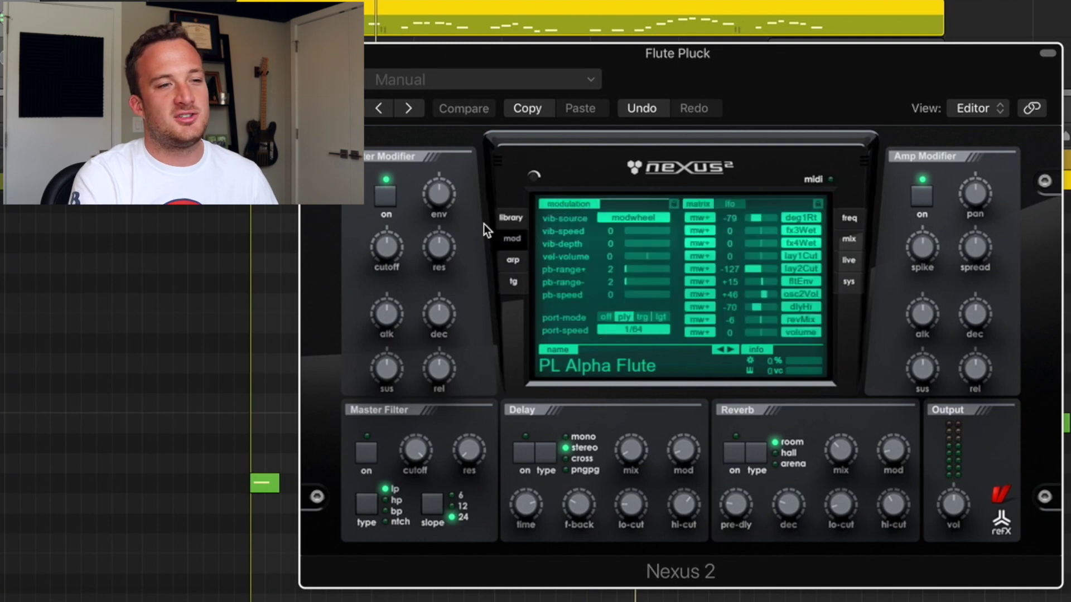
pyautogui.click(623, 317)
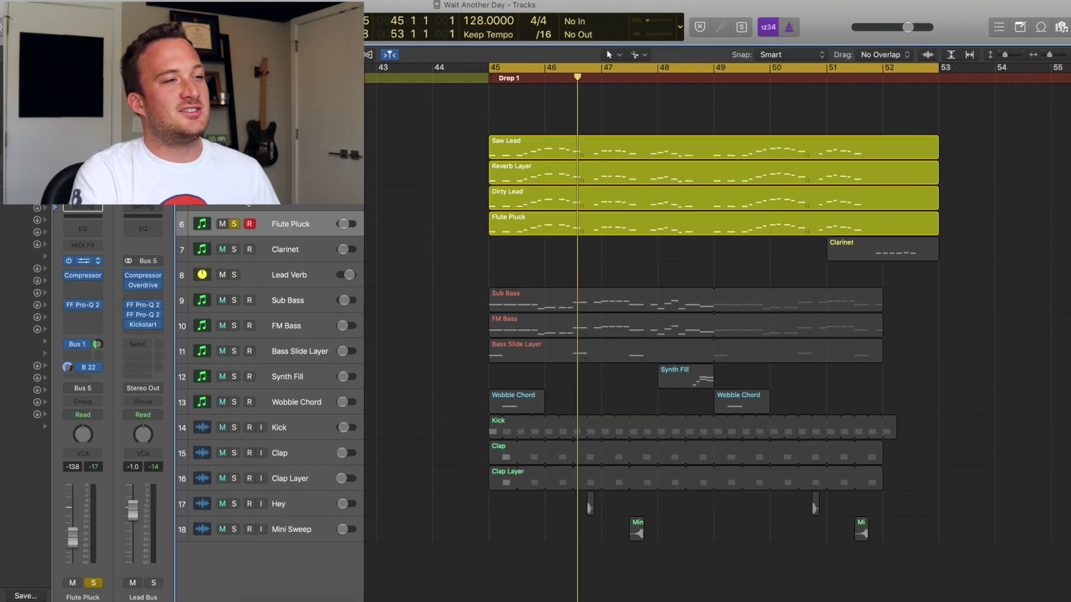
# Step: Play the four selected lead layers together with the piano roll open, and close the piano roll
pyautogui.doubleClick(501, 149)
pyautogui.hotkey('shift', 'space')
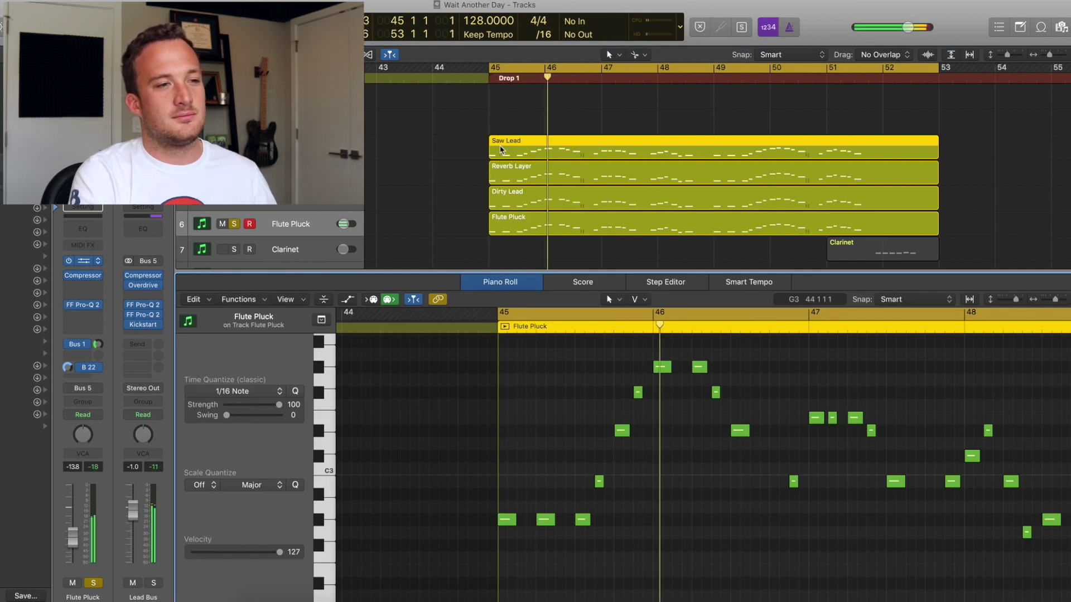
pyautogui.press('e')
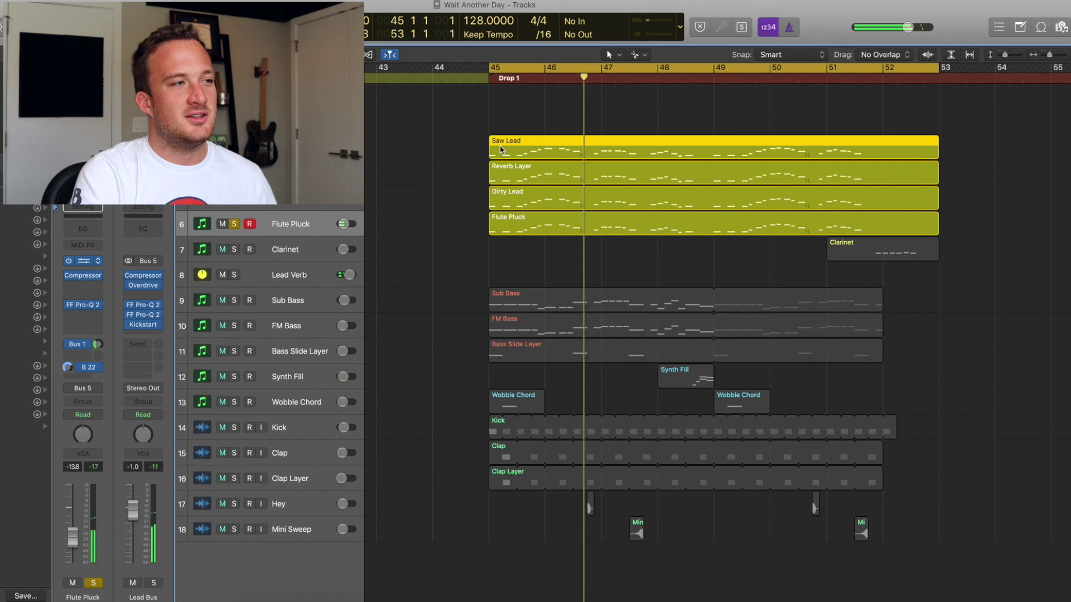
# Step: Follow the Saw Lead's Bus 1 send to the Lead Verb channel and examine its Enveloper and ValhallaRoom, including the Large Chamber reverb mode
pyautogui.click(501, 149)
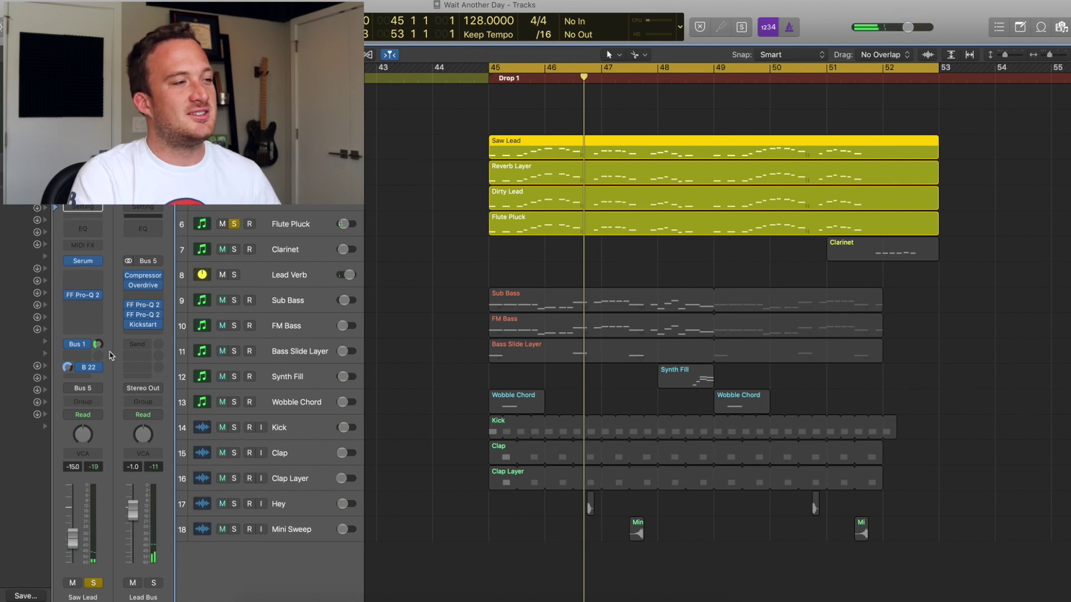
pyautogui.click(77, 344)
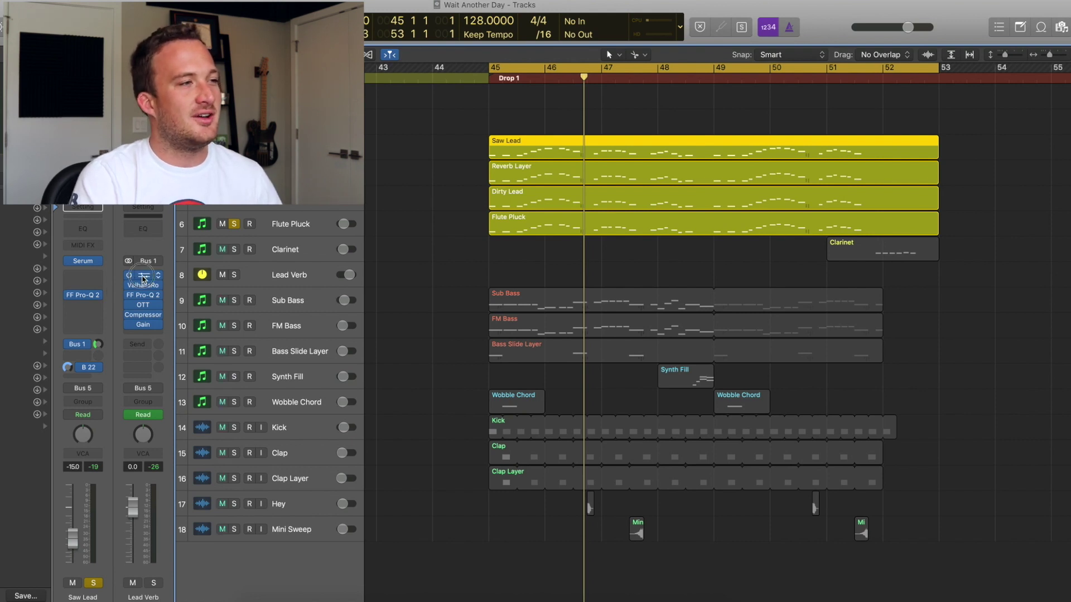
pyautogui.click(144, 279)
pyautogui.moveTo(815, 252); pyautogui.dragTo(639, 232)
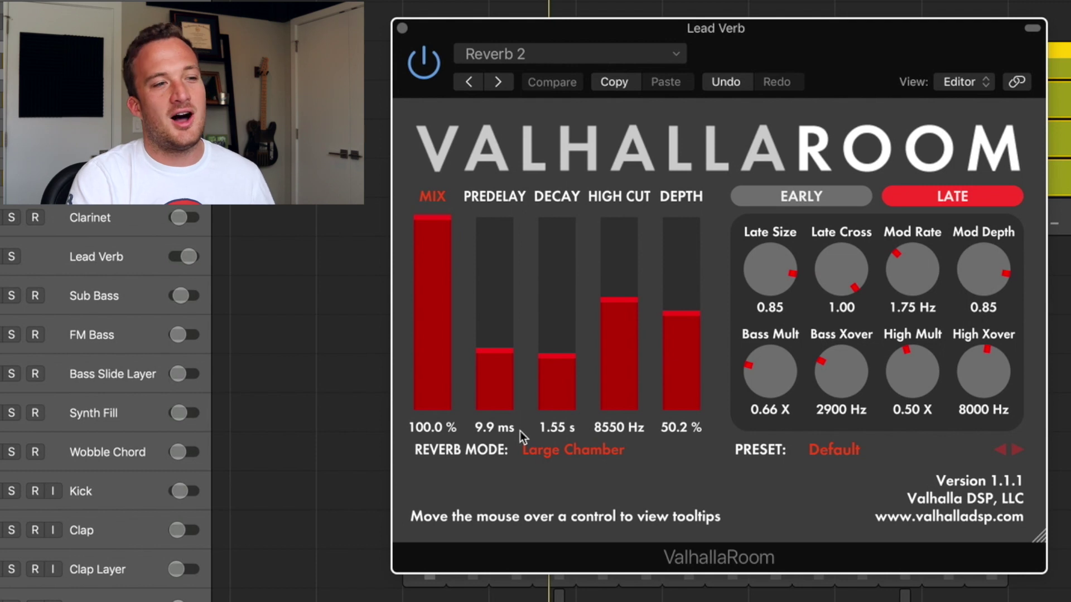
pyautogui.click(546, 450)
pyautogui.click(572, 534)
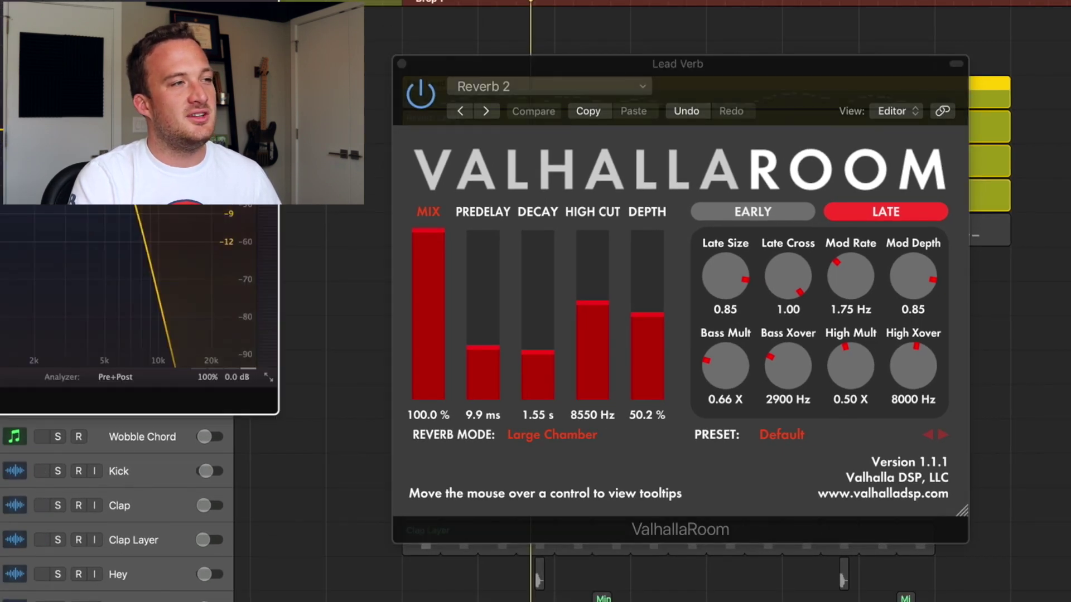
# Step: Examine the Lead Verb's FF Pro-Q 2 low cut at 600 Hz and its OTT settings
pyautogui.moveTo(0, 0); pyautogui.dragTo(586, 73)
pyautogui.click(588, 287)
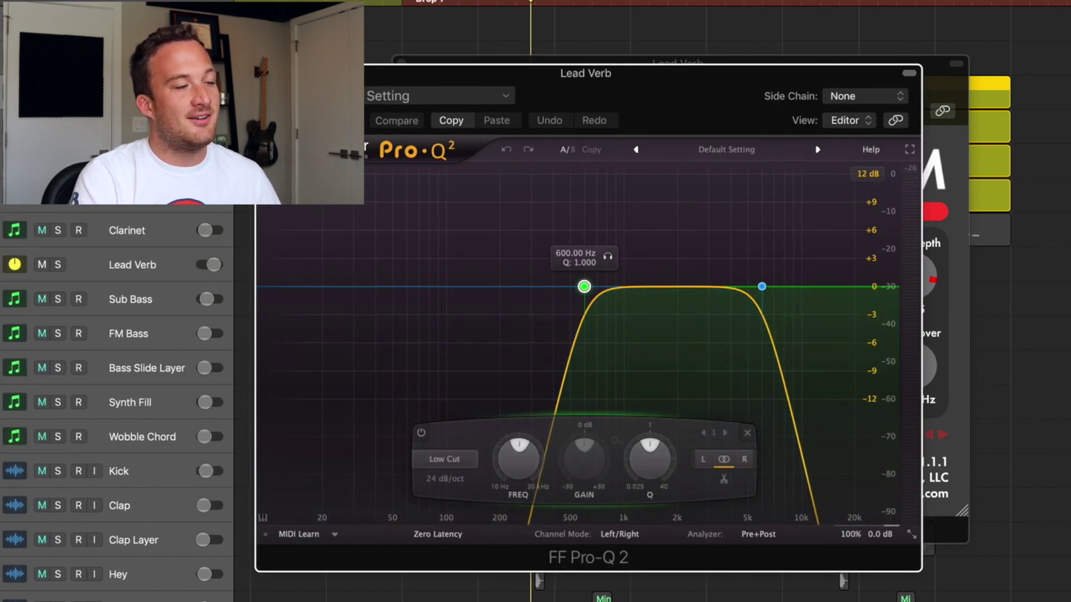
pyautogui.moveTo(880, 210); pyautogui.dragTo(749, 173)
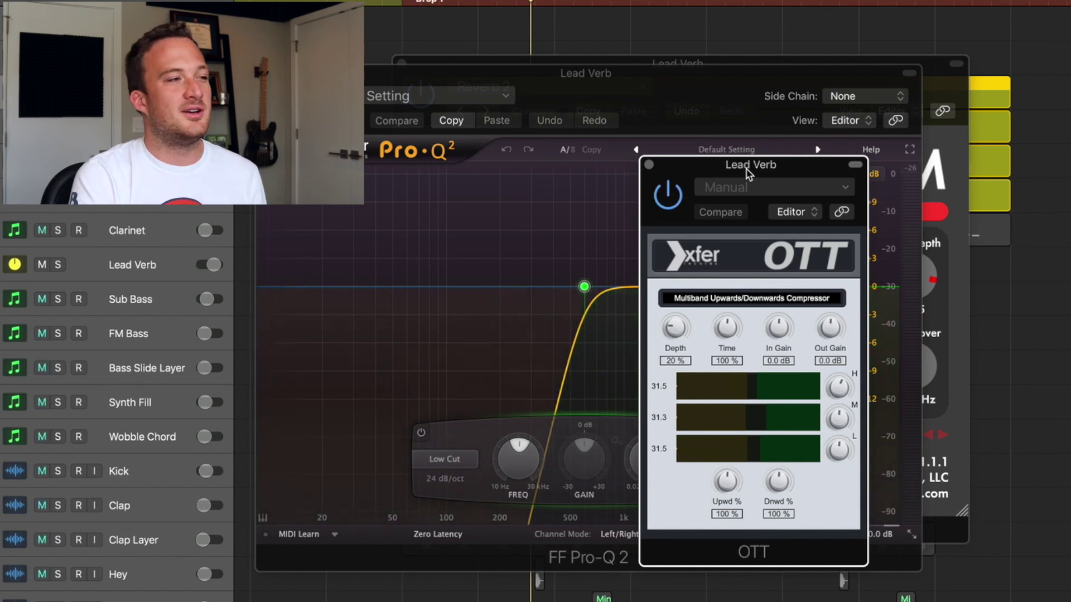
# Step: Open the Lead Verb's Compressor, check its Bus 22 side chain against the Saw Lead's Bus 22 send, and play the leads through it
pyautogui.click(29, 317)
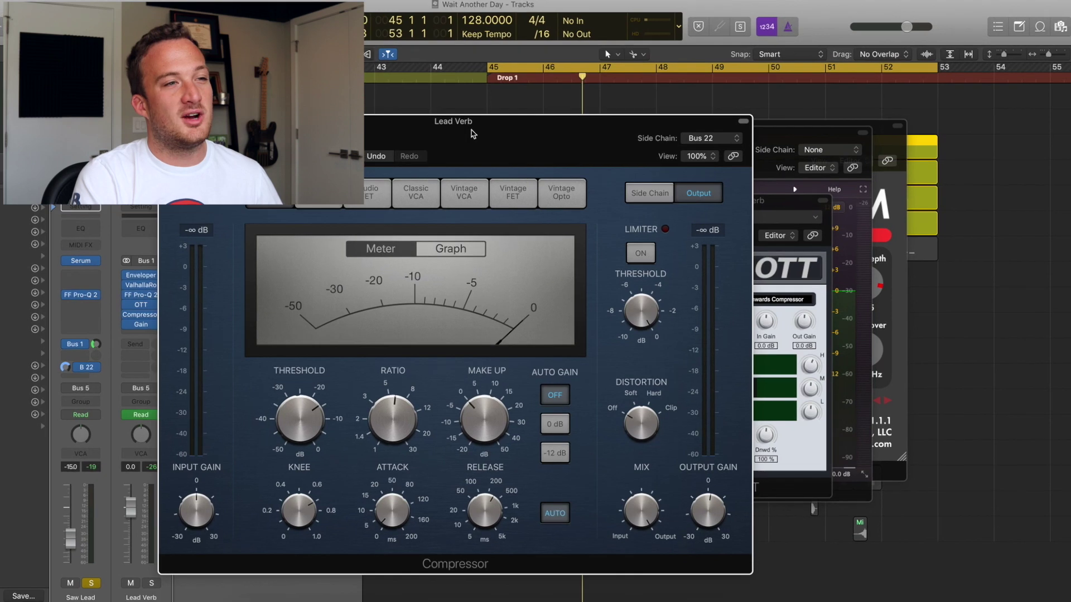
pyautogui.moveTo(472, 134); pyautogui.dragTo(614, 124)
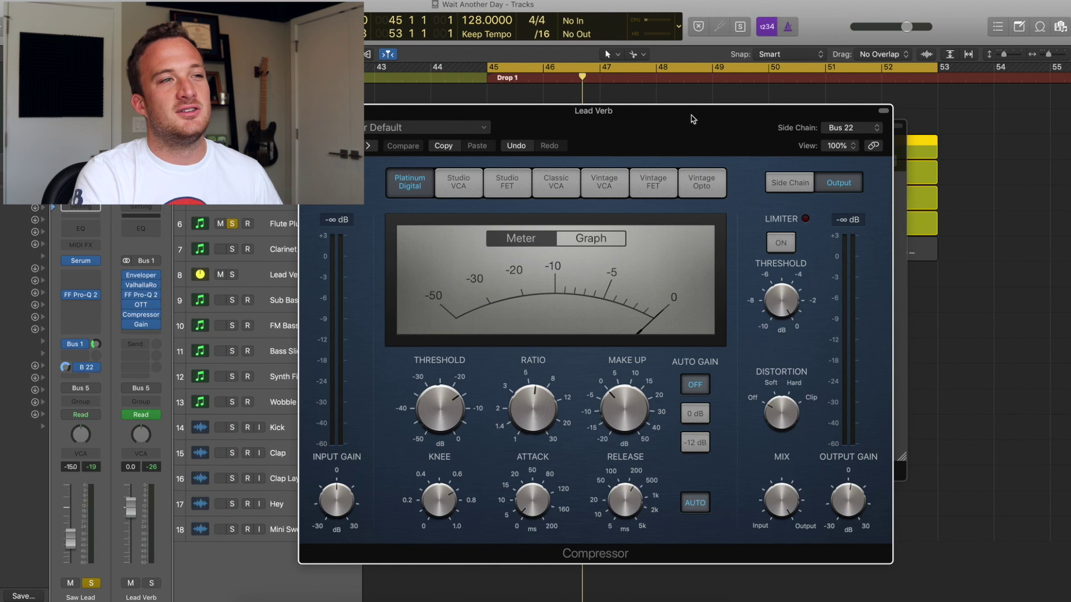
pyautogui.moveTo(694, 120); pyautogui.dragTo(801, 120)
pyautogui.click(90, 368)
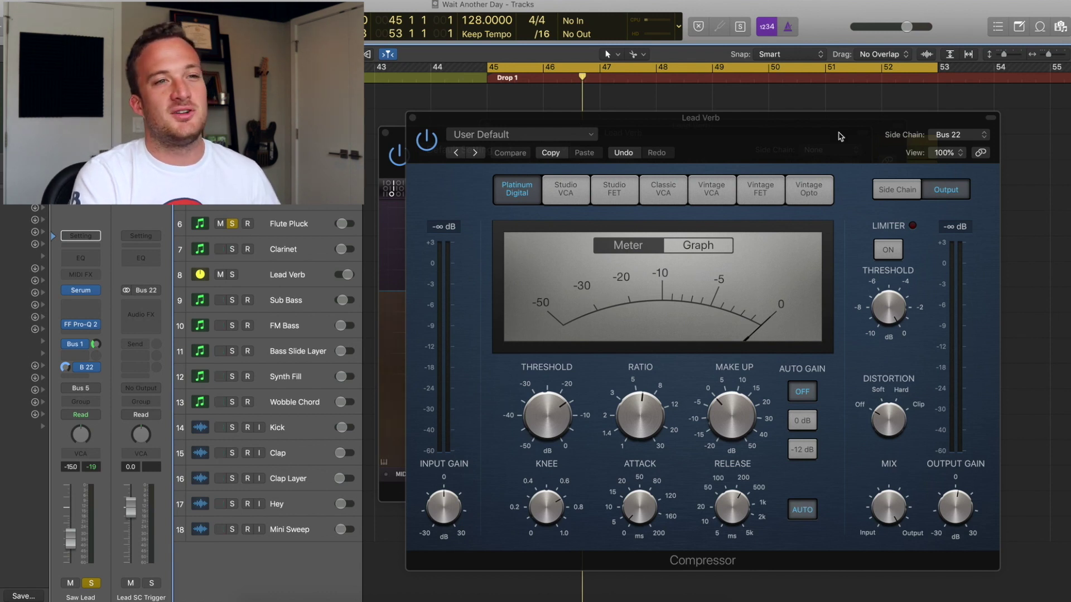
pyautogui.click(955, 136)
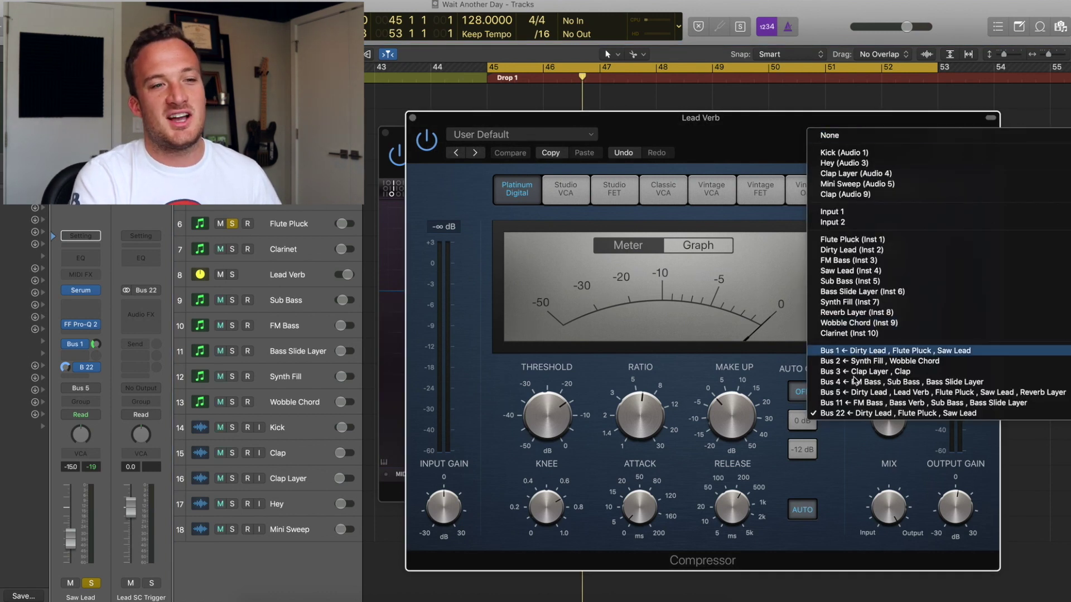
pyautogui.click(861, 412)
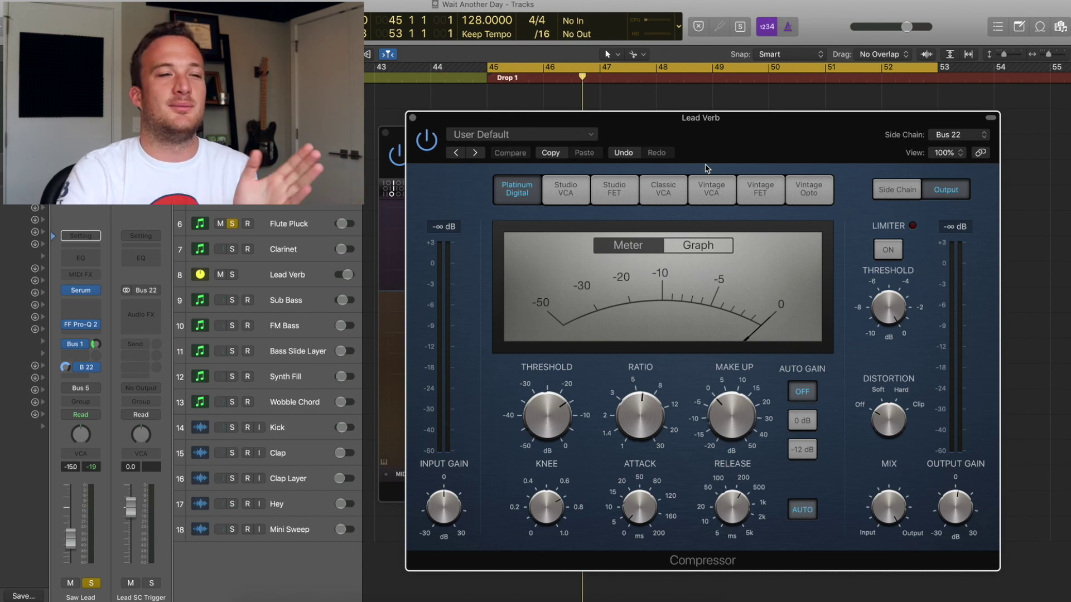
pyautogui.press('space')
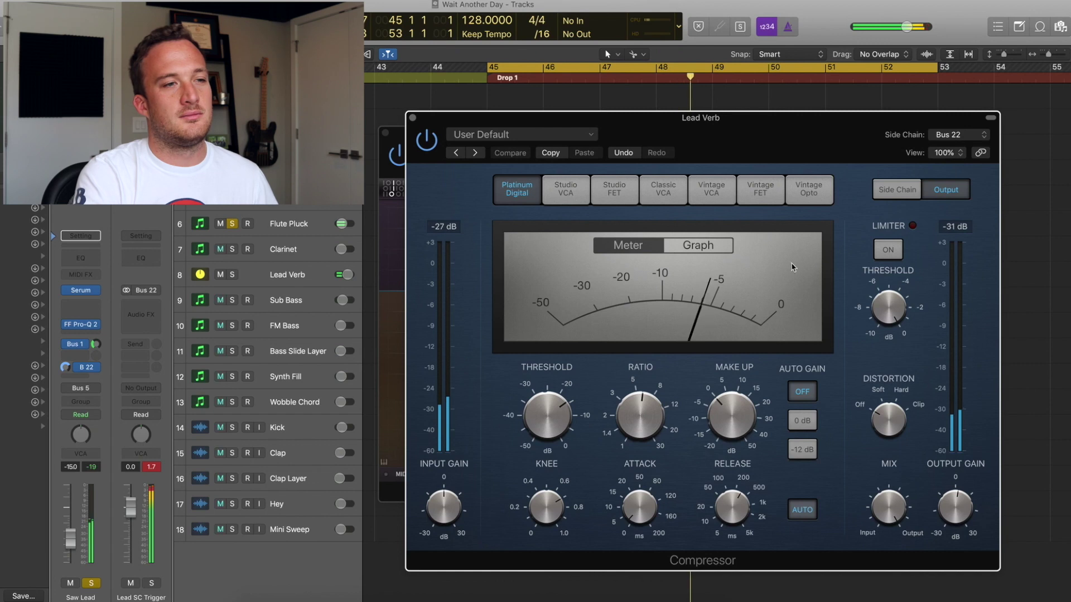
# Step: Stop playback, return to the Lead Verb channel through the Saw Lead's Bus 1 send, and close the open plug-in windows
pyautogui.press('space')
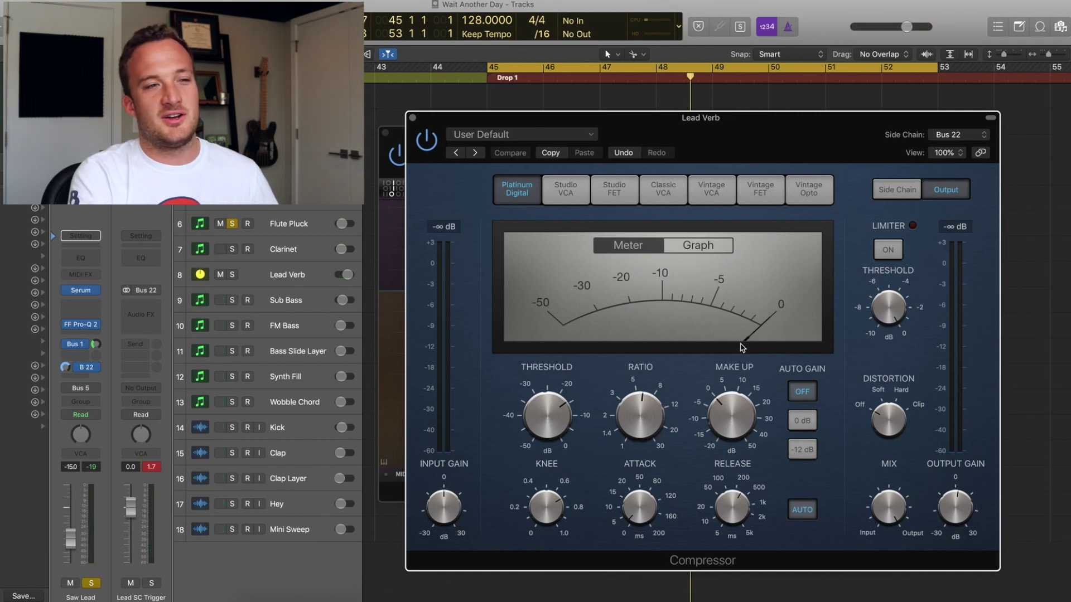
pyautogui.click(84, 345)
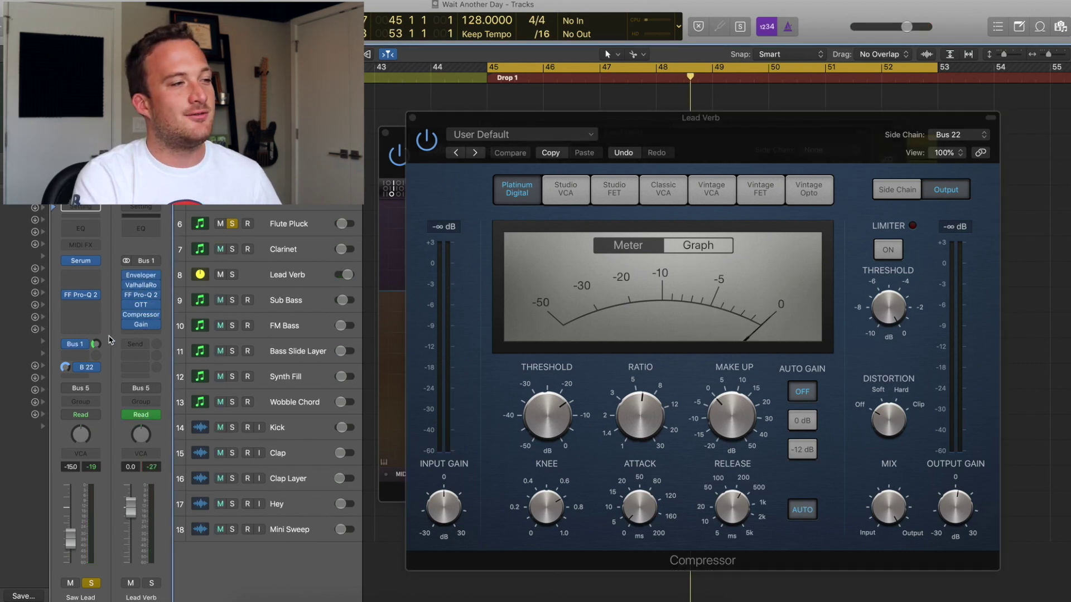
pyautogui.click(412, 118)
pyautogui.click(385, 134)
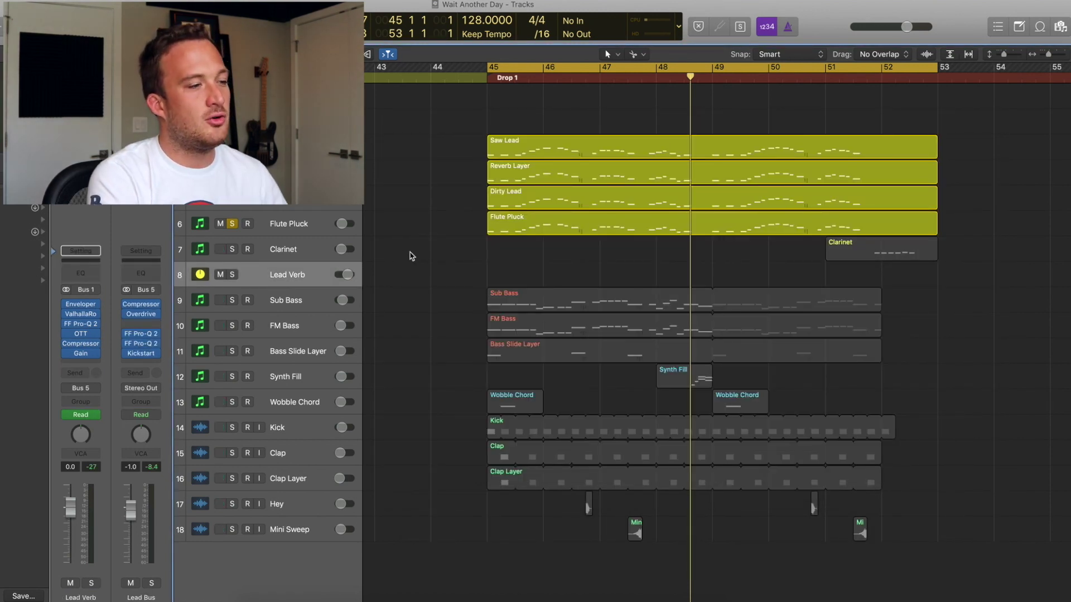
# Step: Show the track automation, enlarge the Lead Verb's Gain automation from bar 45, and play the leads through it
pyautogui.press('a')
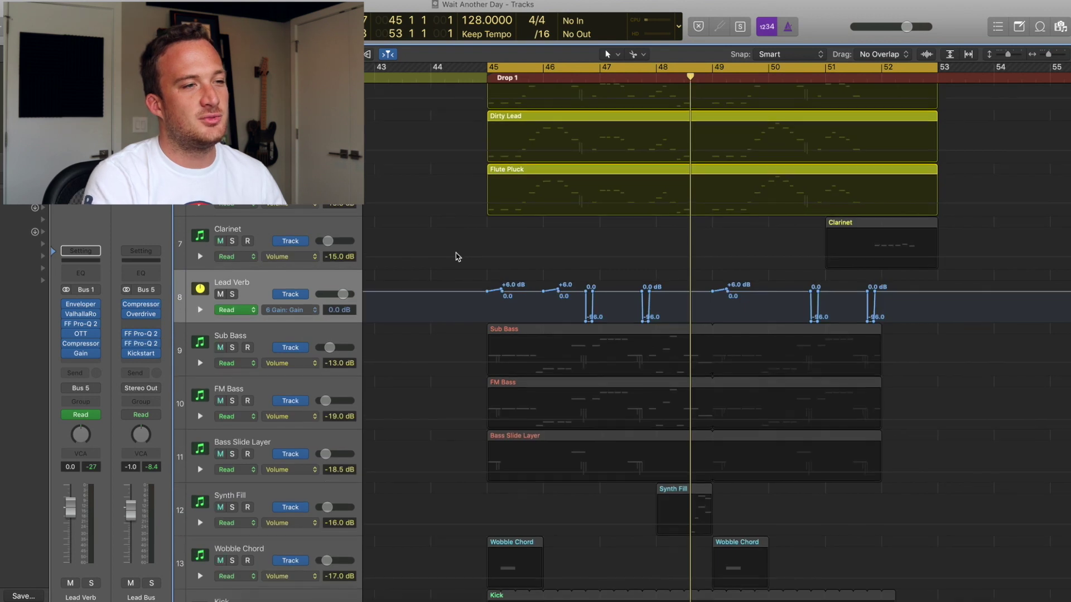
pyautogui.press('z')
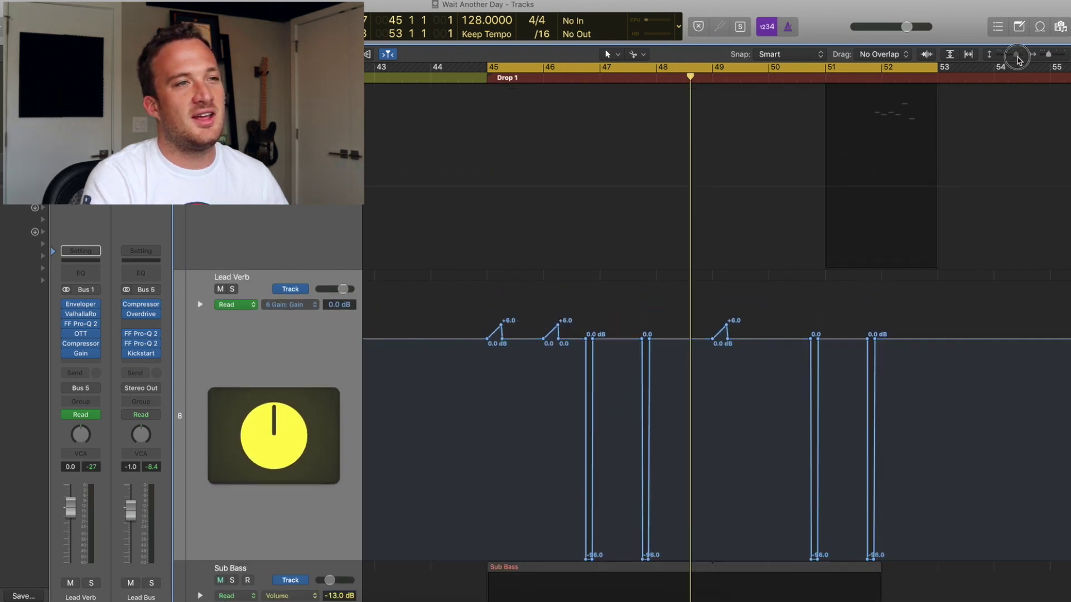
pyautogui.press('super+Right')
pyautogui.press('super+Right')
pyautogui.hscroll(-5, 606, 259)
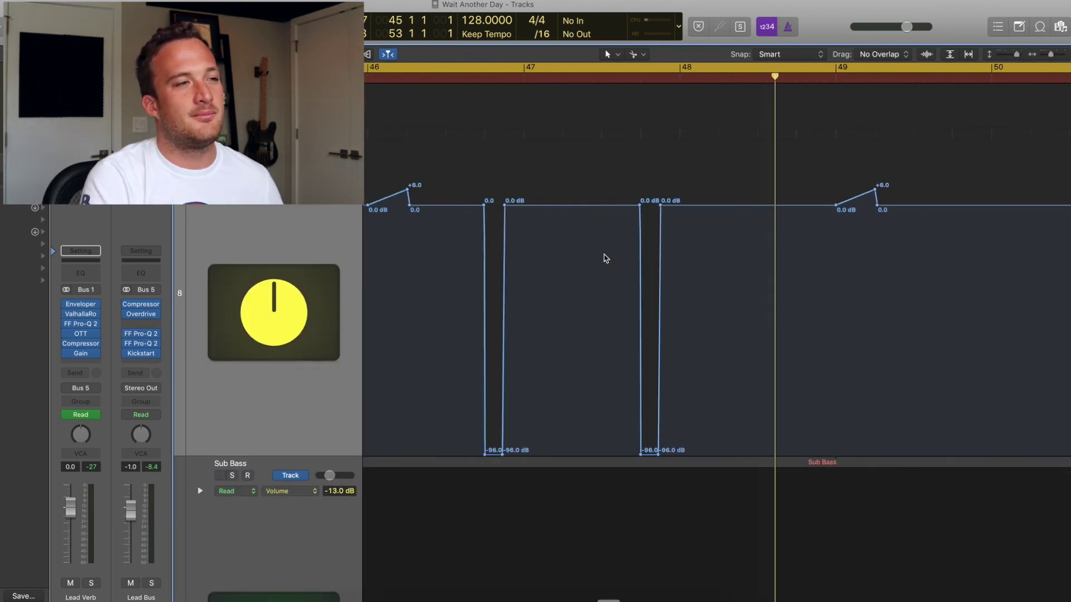
pyautogui.press('space')
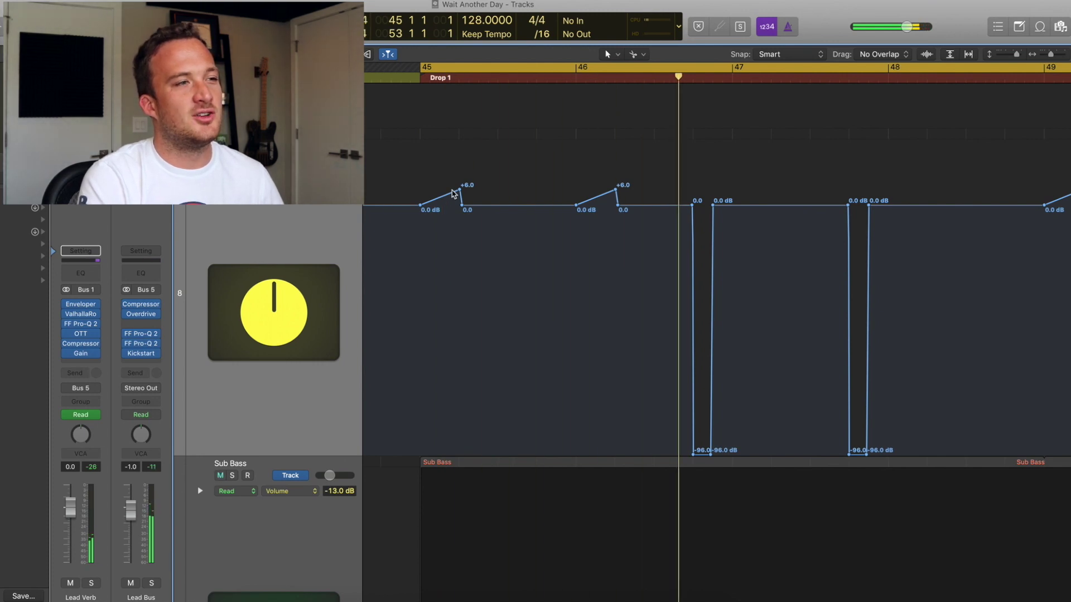
# Step: Try raising the Lead Verb's Gain automation peaks in bars 45 and 46, the first to +24 dB, and undo both changes
pyautogui.moveTo(460, 192); pyautogui.dragTo(459, 142)
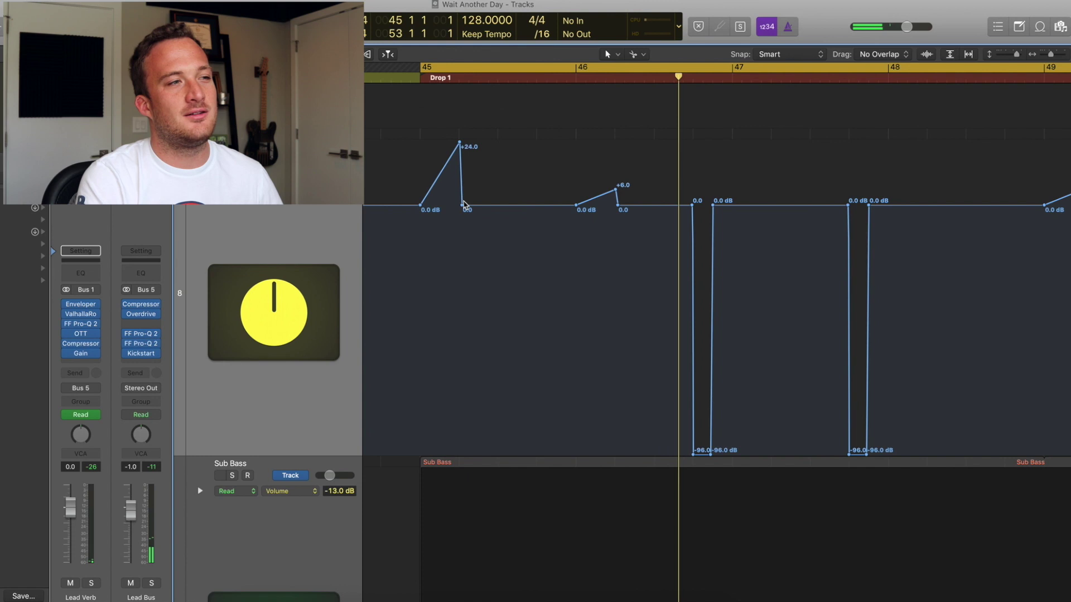
pyautogui.hotkey('shift', 'space')
pyautogui.moveTo(616, 190); pyautogui.dragTo(615, 152)
pyautogui.press('super+z')
pyautogui.press('super+z')
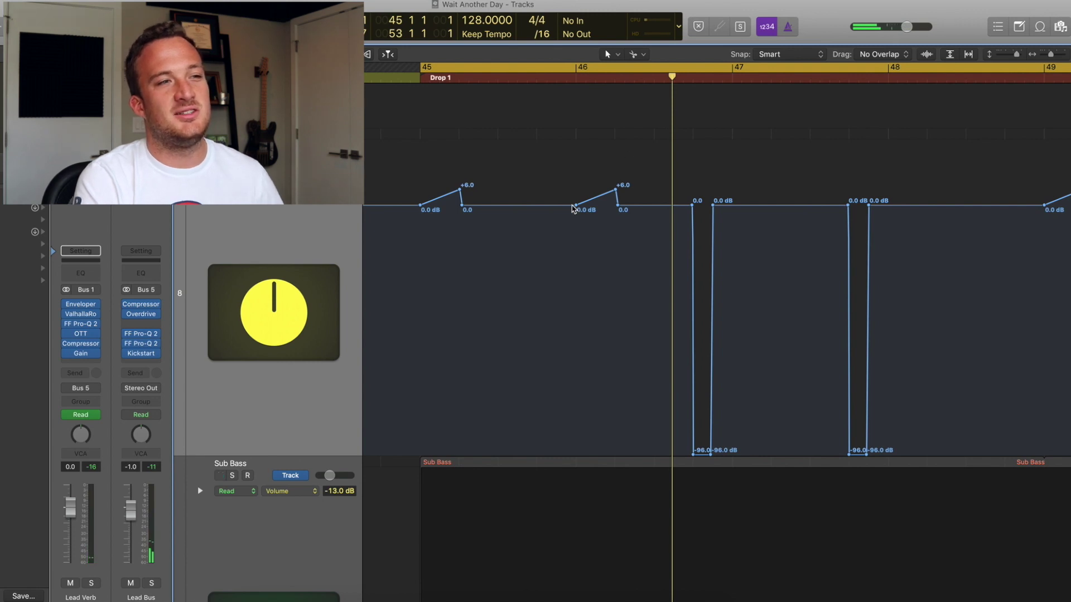
# Step: Examine the Lead Verb's Gain automation cuts near the ends of bars 46 and 47, and play the leads through them
pyautogui.press('space')
pyautogui.hscroll(5, 570, 208)
pyautogui.hscroll(-3, 550, 176)
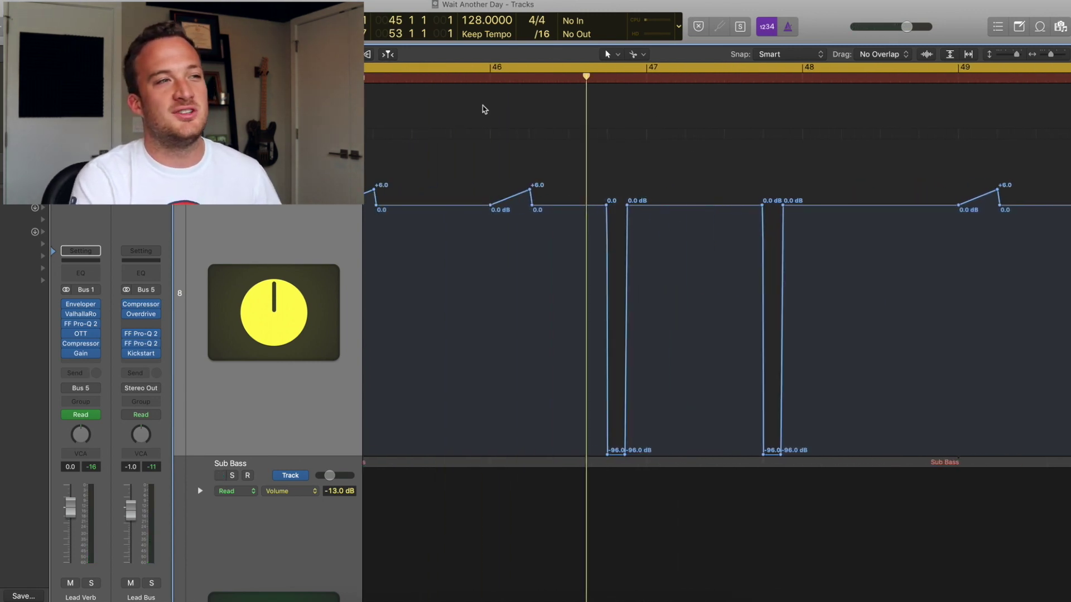
pyautogui.press('space')
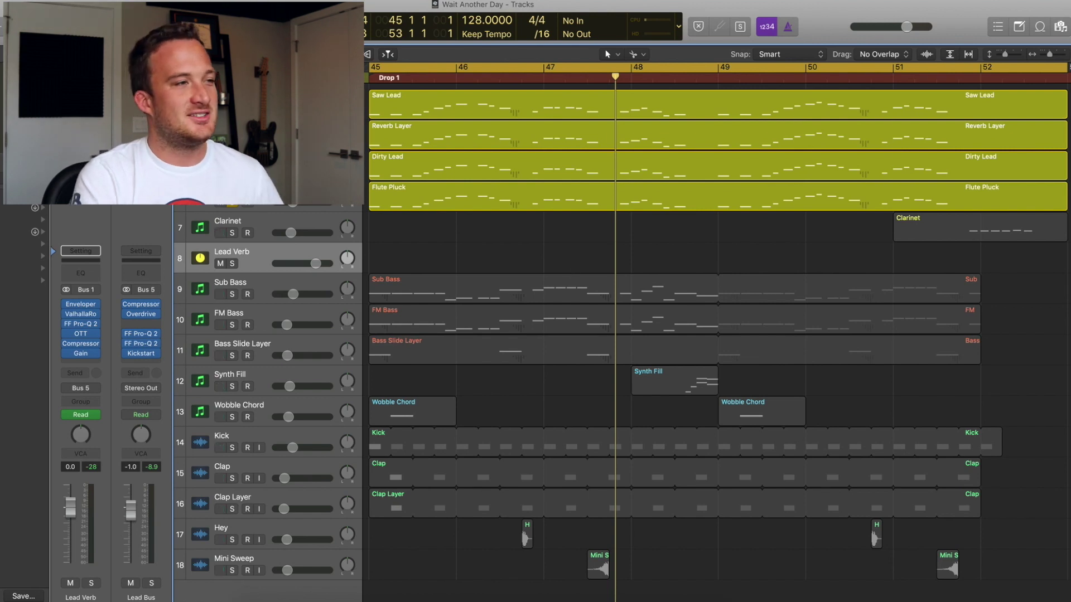
# Step: Follow the Saw Lead's Bus 5 output to the Lead Bus, open its Compressor, and compare the leads with it bypassed and enabled
pyautogui.click(245, 104)
pyautogui.click(84, 389)
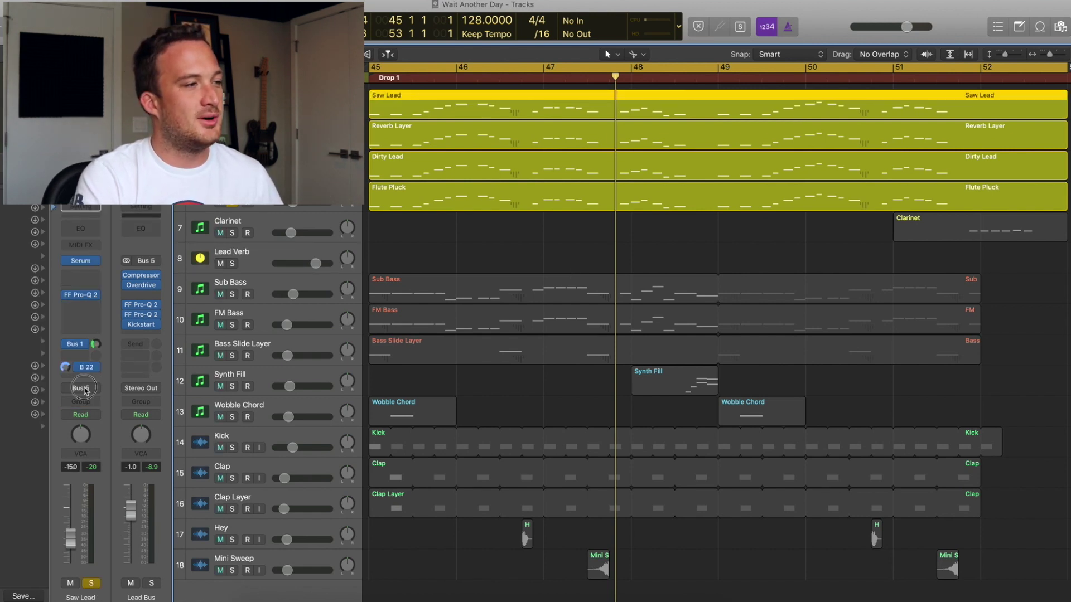
pyautogui.click(142, 276)
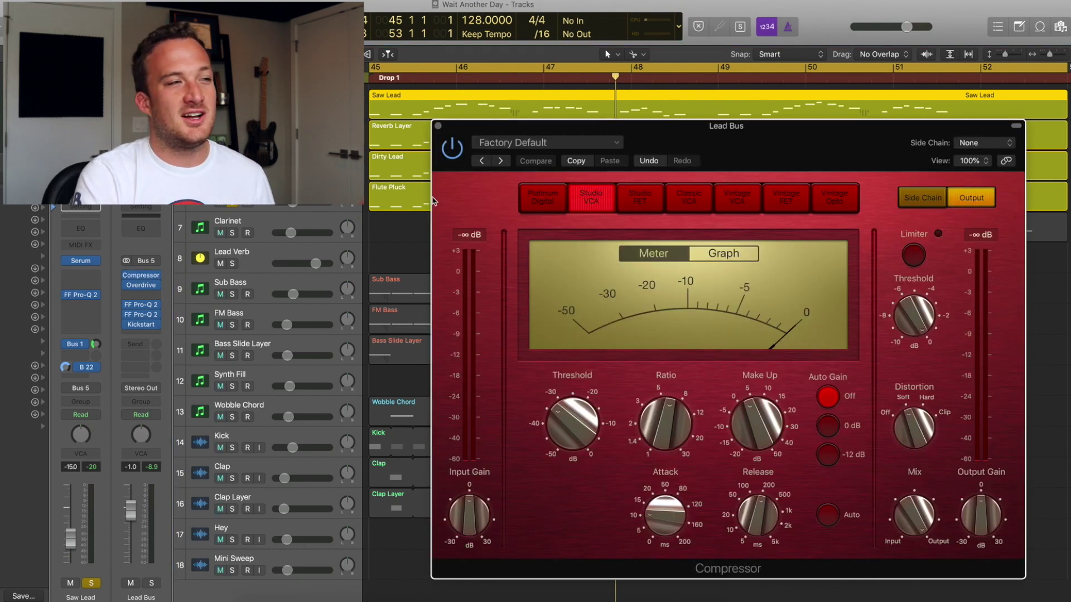
pyautogui.click(449, 150)
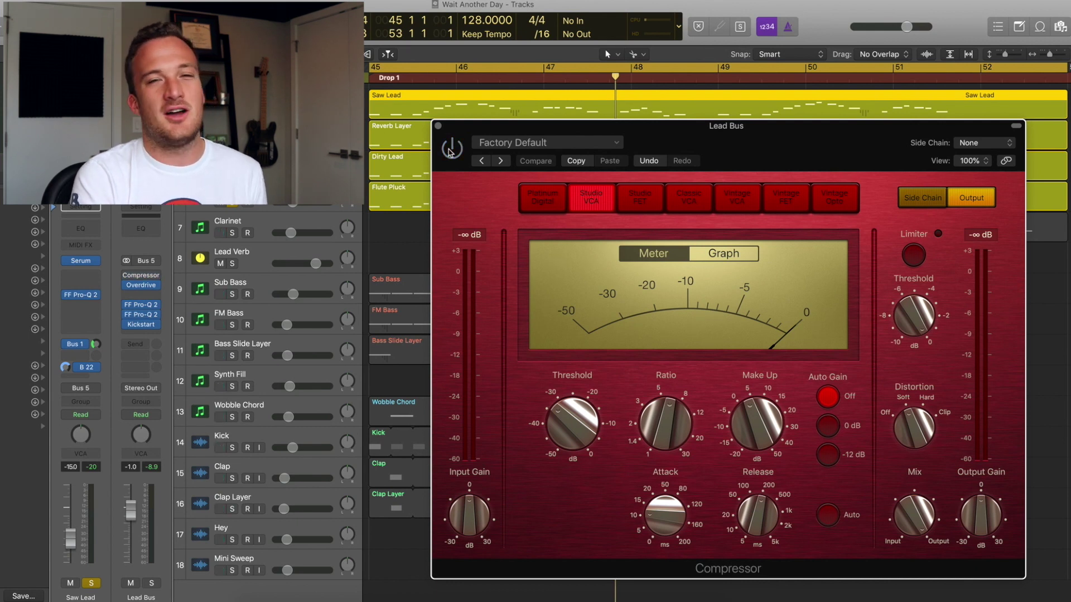
pyautogui.press('space')
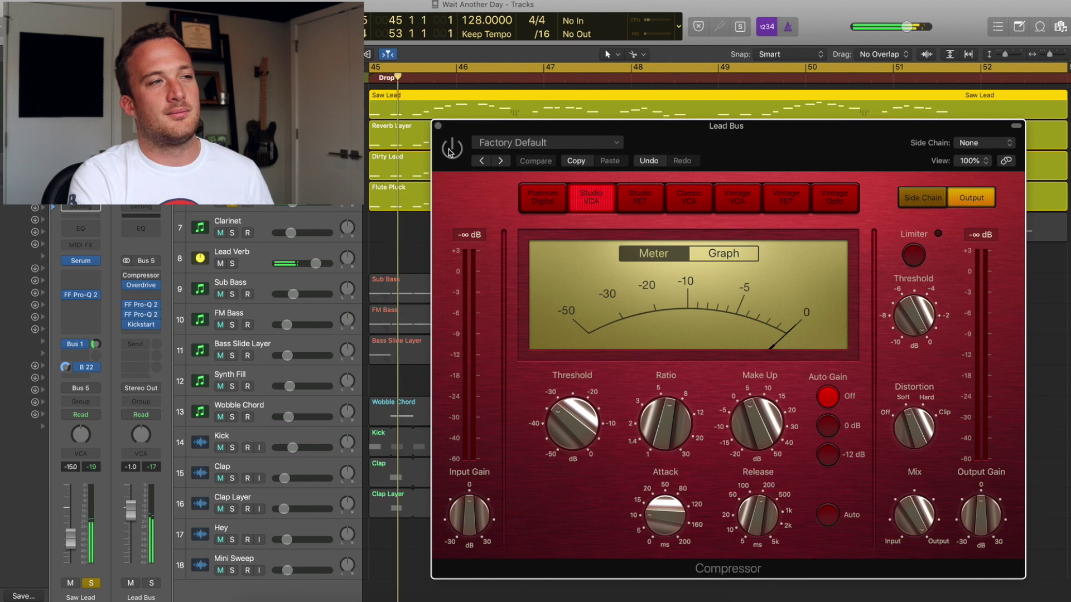
pyautogui.click(450, 149)
pyautogui.press('space')
pyautogui.press('space')
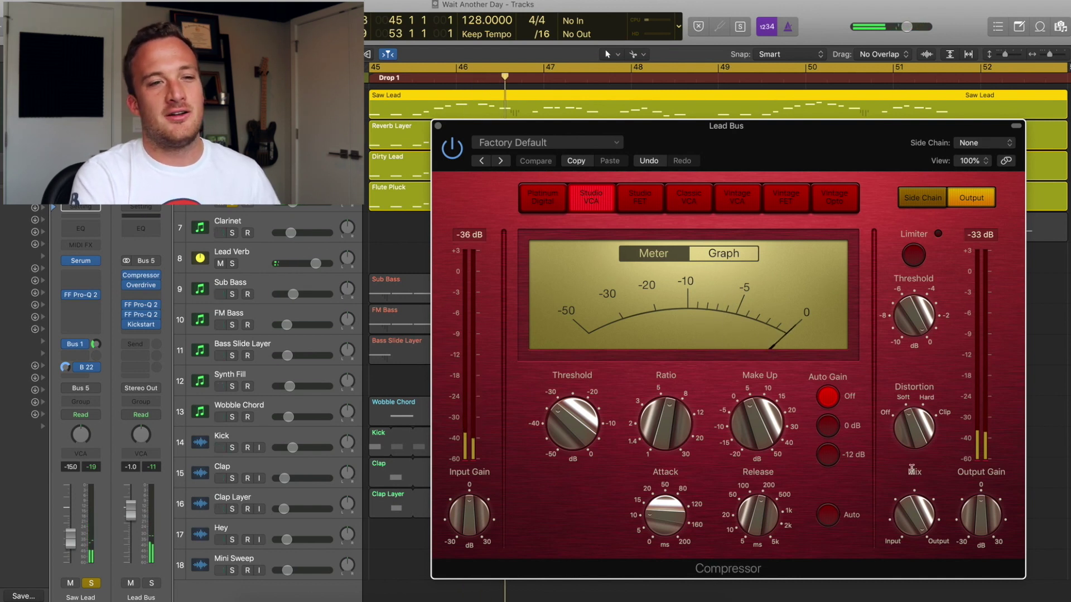
# Step: Examine the Lead Bus Compressor's Distortion setting, the Overdrive, both FF Pro-Q 2 equalizers and the Kickstart
pyautogui.moveTo(909, 424)
pyautogui.mouseDown()
pyautogui.moveTo(910, 456)
pyautogui.moveTo(908, 421)
pyautogui.mouseUp()
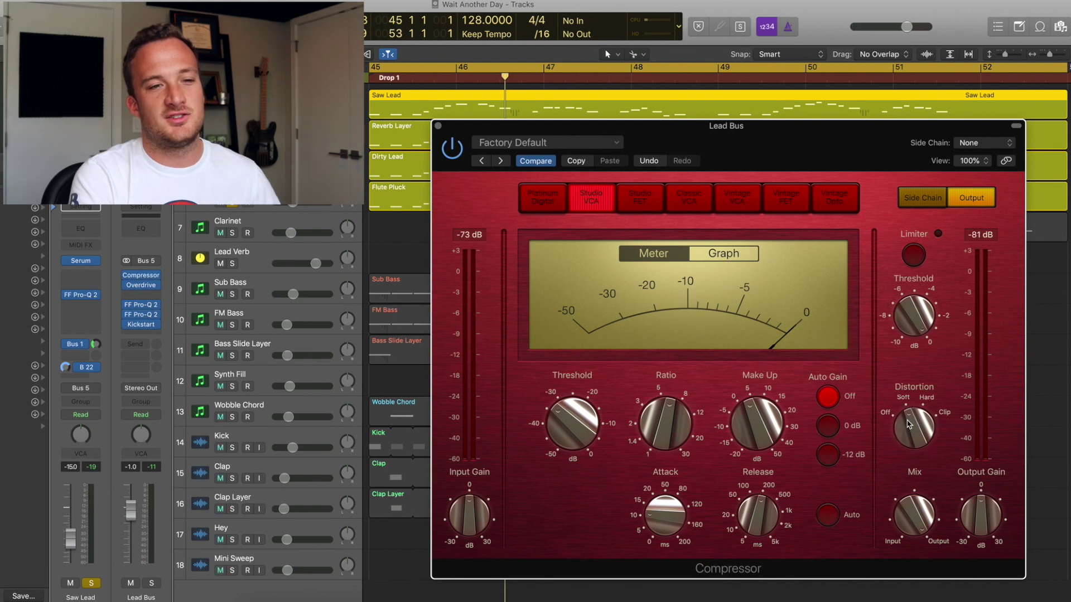
pyautogui.moveTo(629, 369)
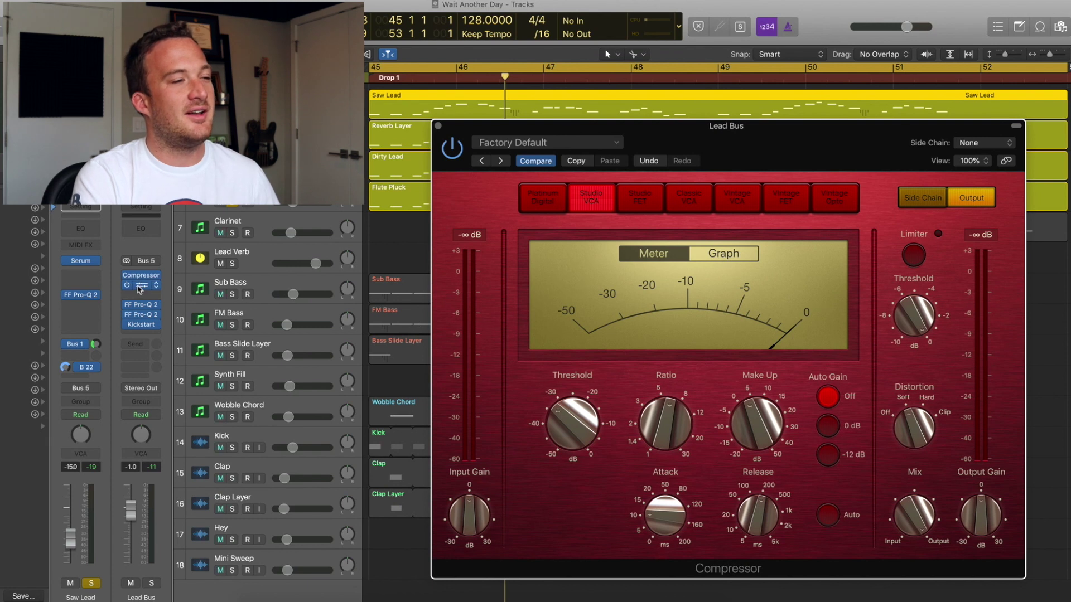
pyautogui.click(139, 285)
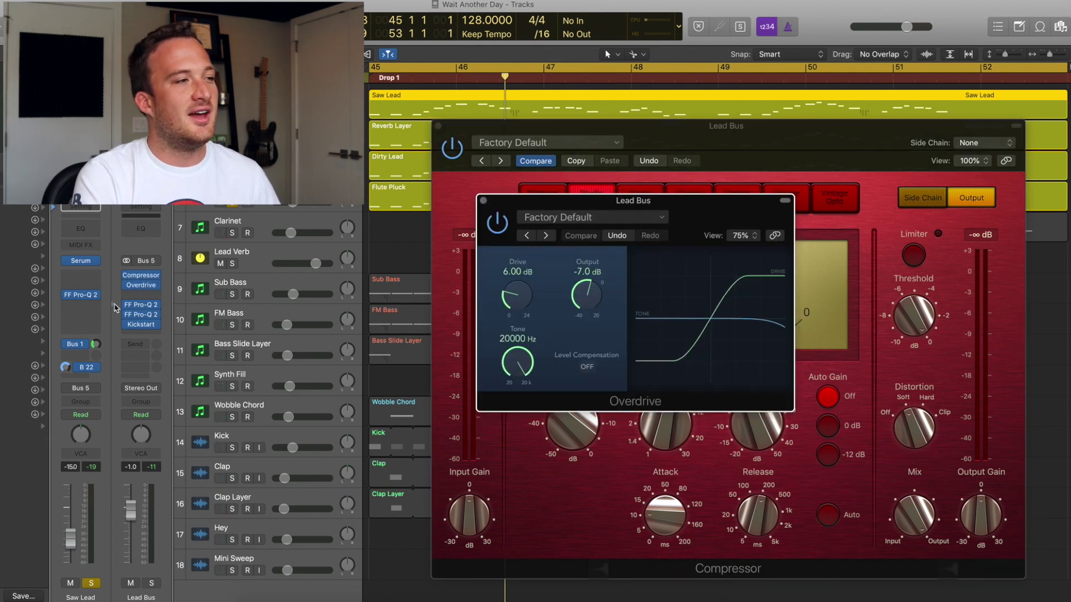
pyautogui.click(144, 308)
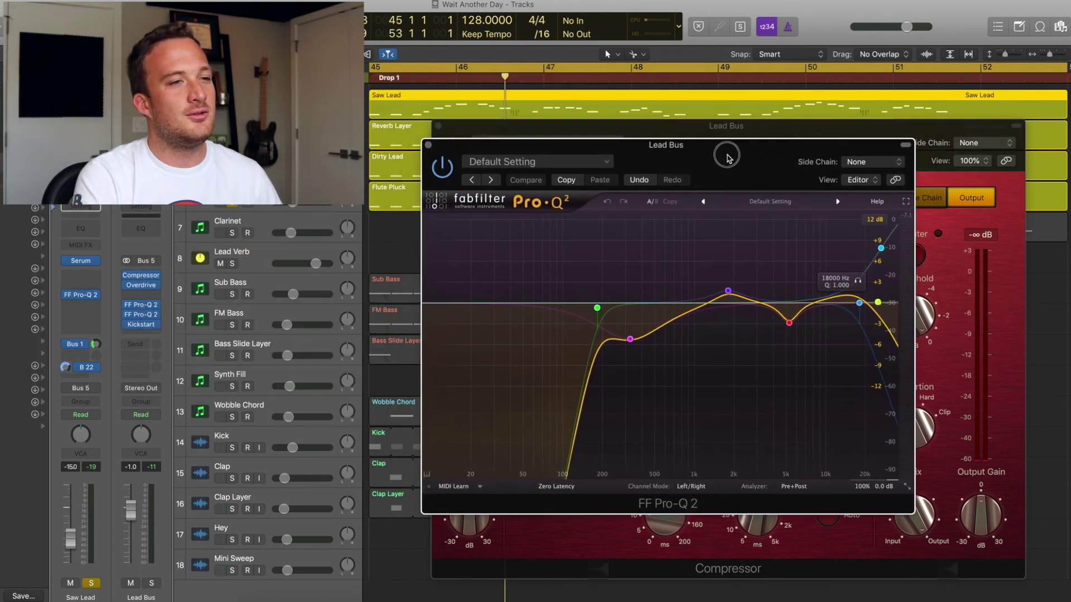
pyautogui.click(146, 314)
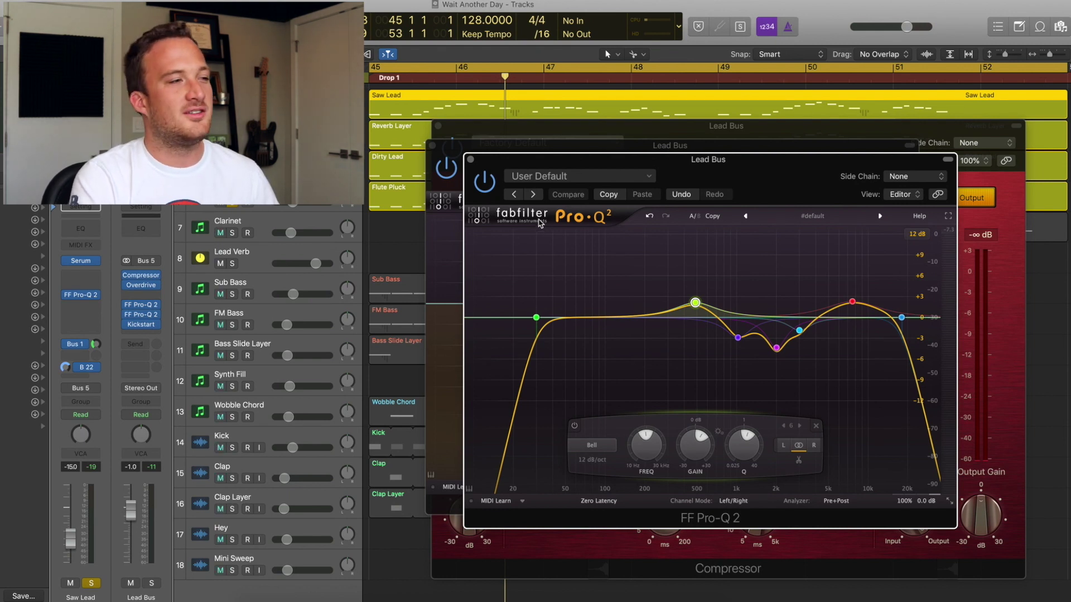
pyautogui.click(141, 324)
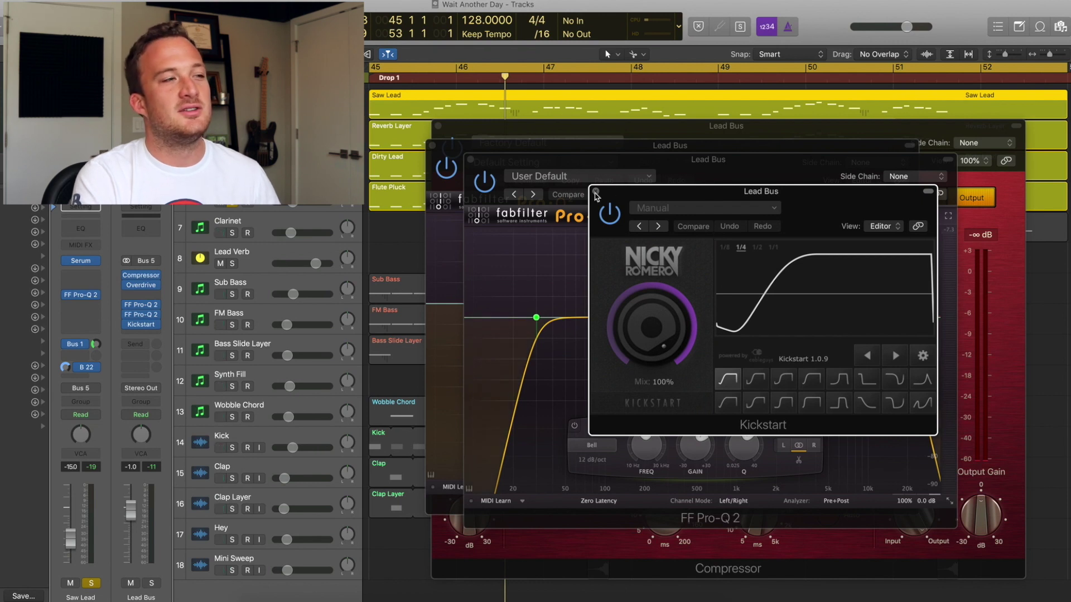
# Step: Play the leads with all Lead Bus effects bypassed, and compare the sound with all of them enabled again
pyautogui.click(128, 334)
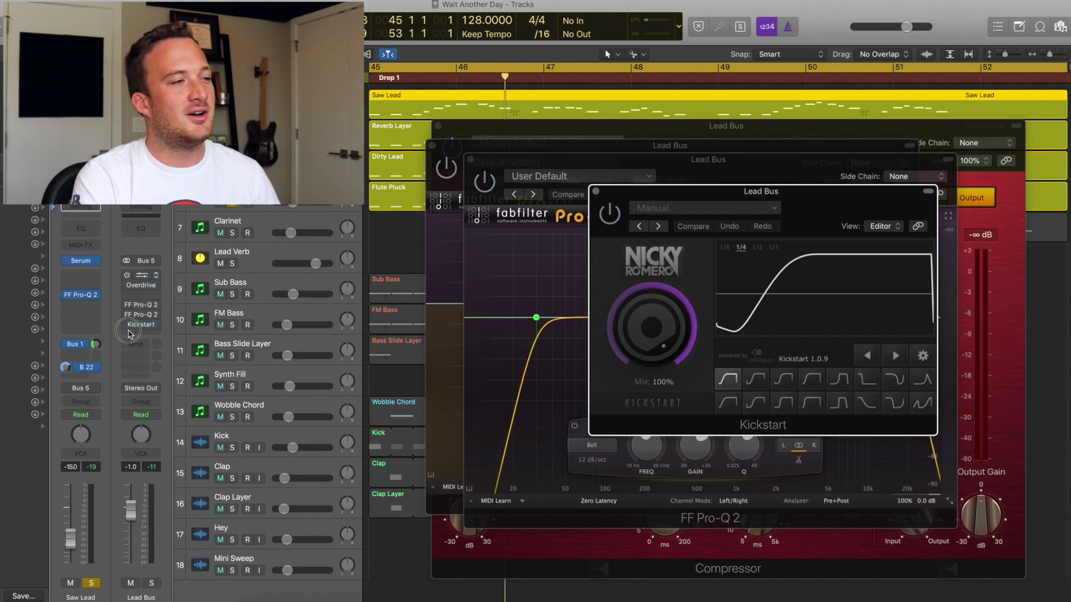
pyautogui.press('space')
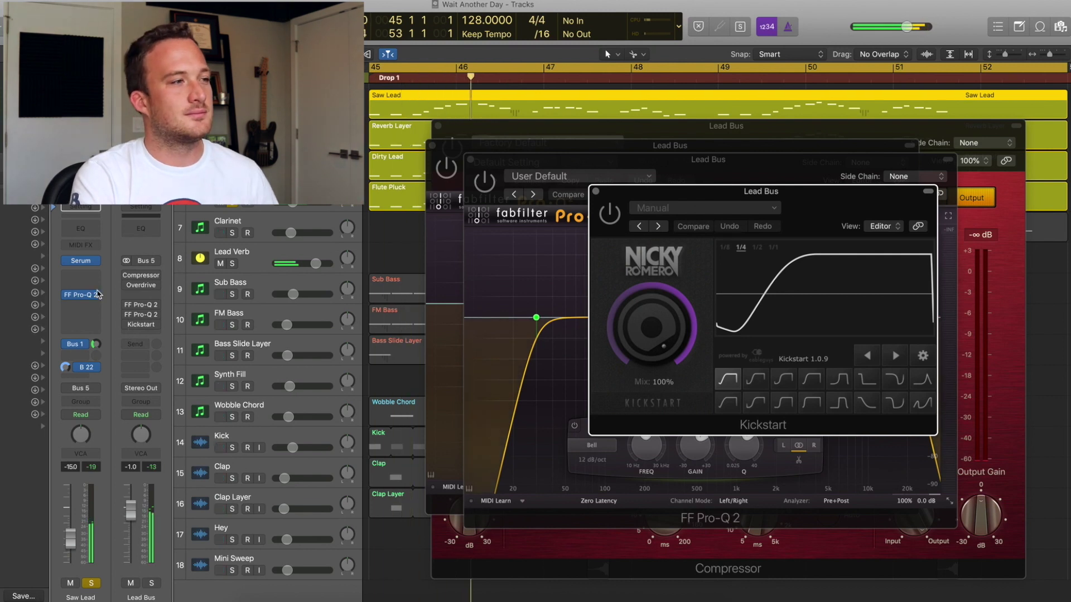
pyautogui.moveTo(124, 276); pyautogui.dragTo(130, 335)
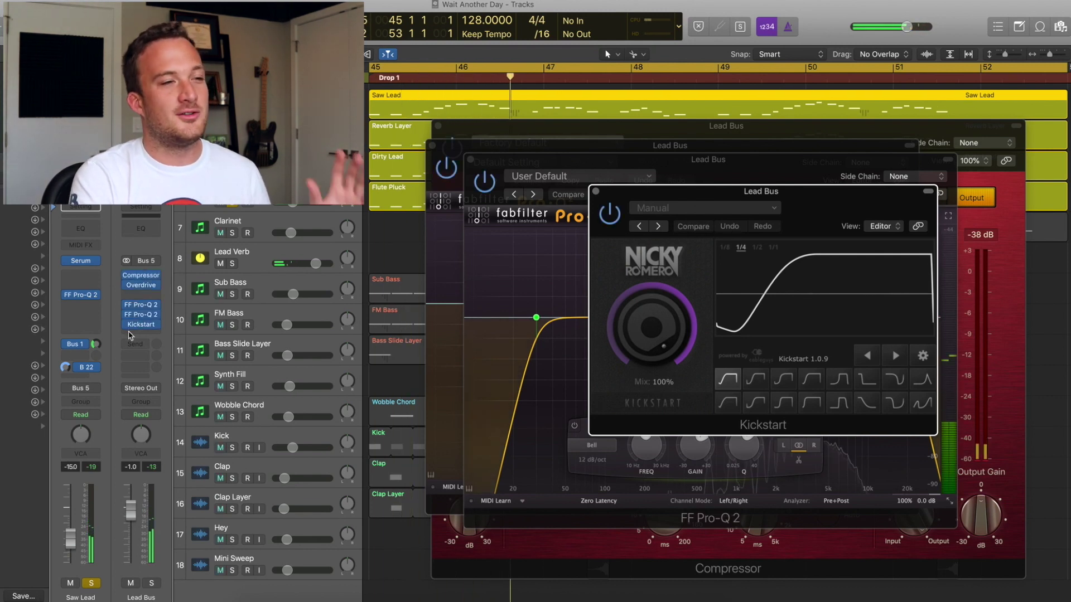
pyautogui.press('space')
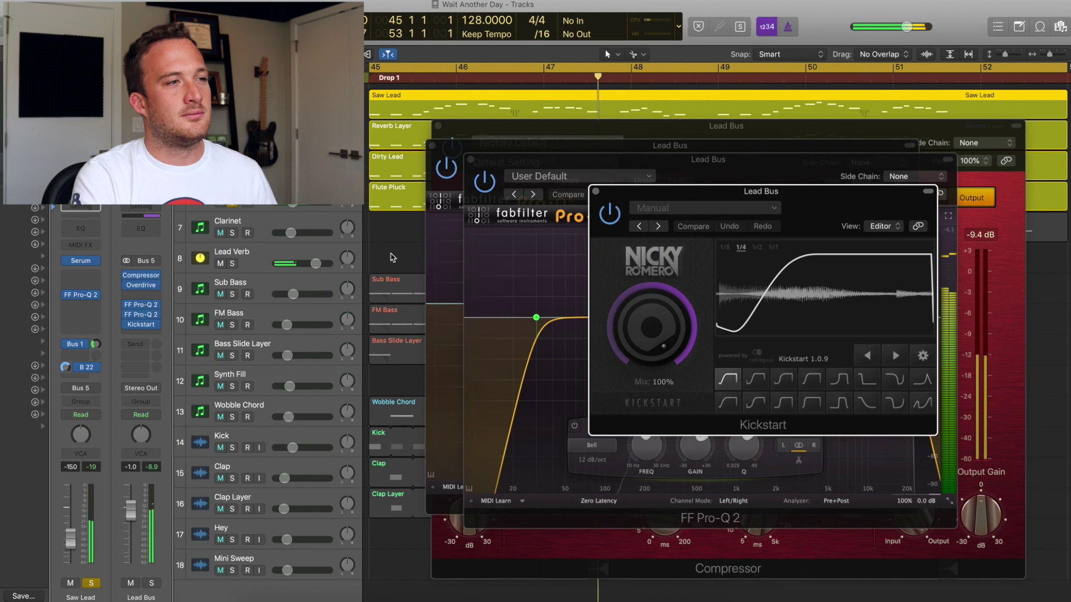
pyautogui.press('space')
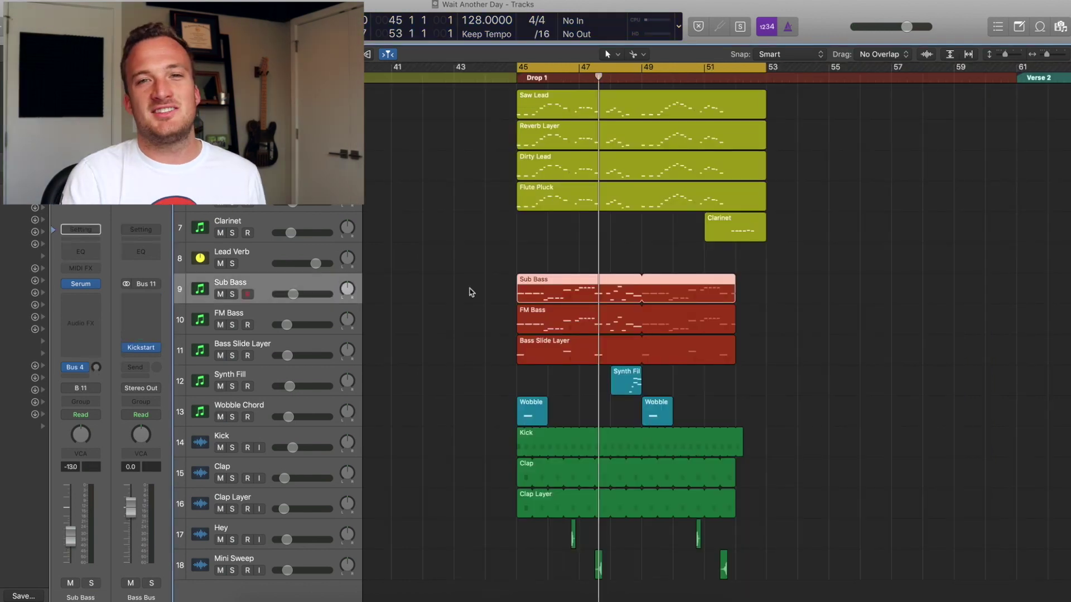
# Step: Solo the Sub Bass, FM Bass and Bass Slide Layer, play them with the Sub Bass notes in the piano roll, and close it
pyautogui.click(470, 292)
pyautogui.moveTo(232, 294); pyautogui.dragTo(239, 356)
pyautogui.doubleClick(574, 289)
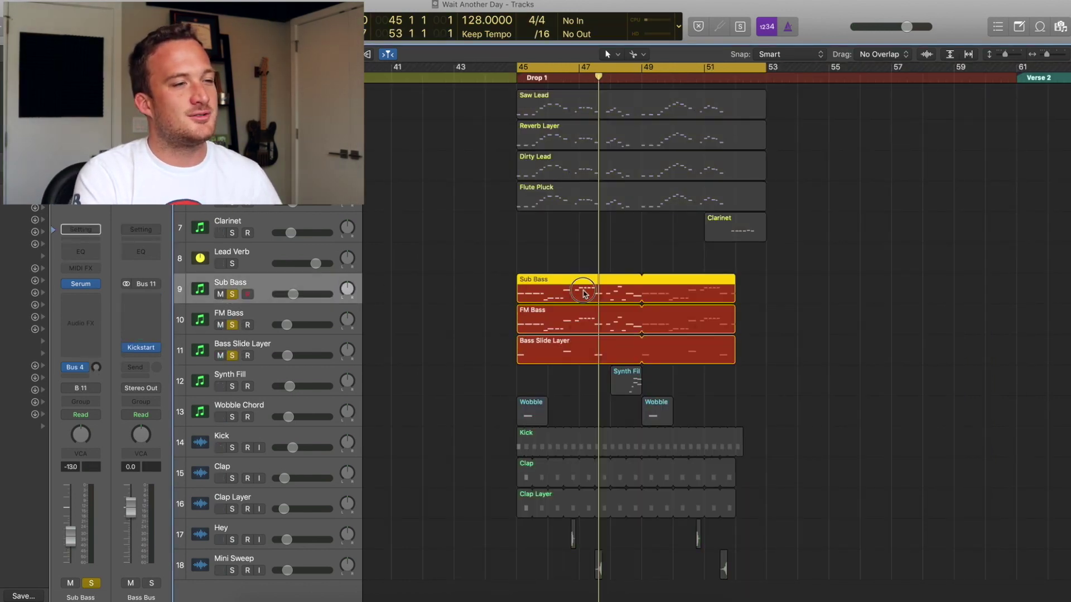
pyautogui.press('space')
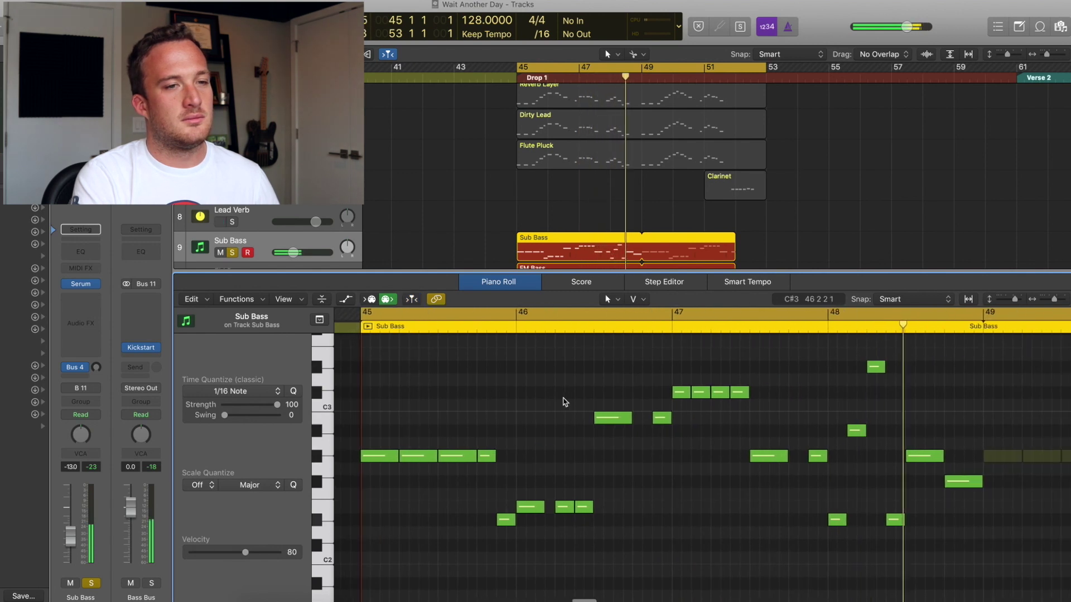
pyautogui.press('space')
pyautogui.press('p')
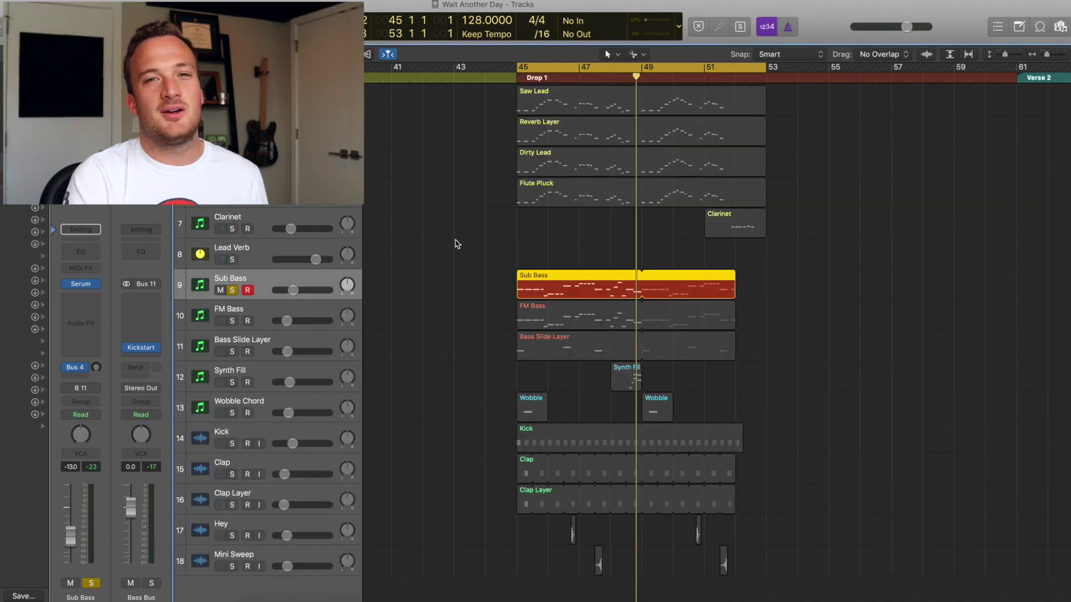
# Step: Examine the Sub Bass's Serum oscillator and effects, play it while checking the MG Low 24 filter cutoff, and close Serum
pyautogui.click(80, 283)
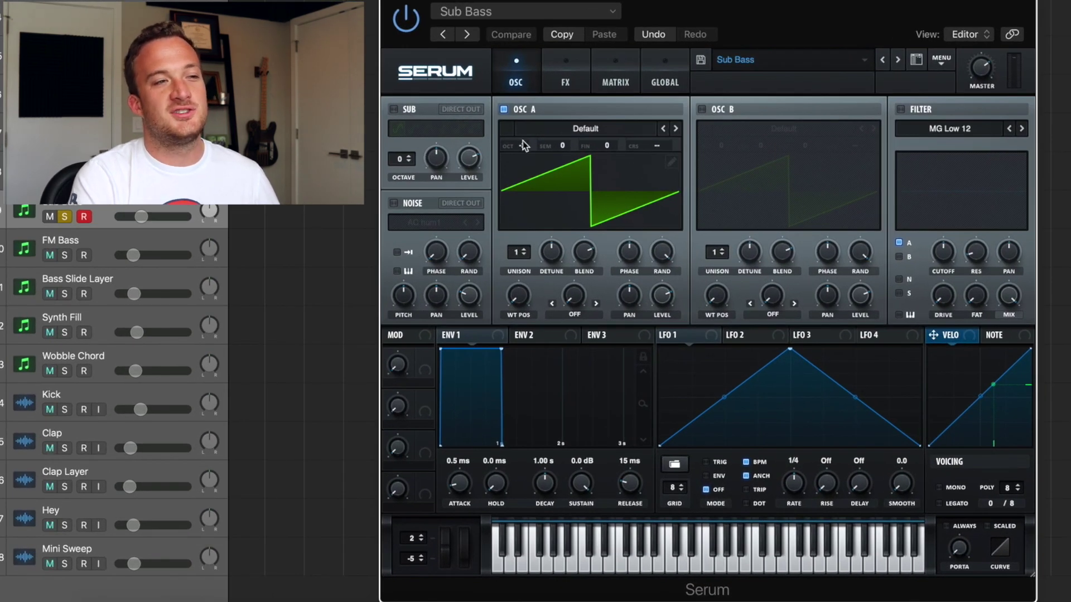
pyautogui.click(566, 84)
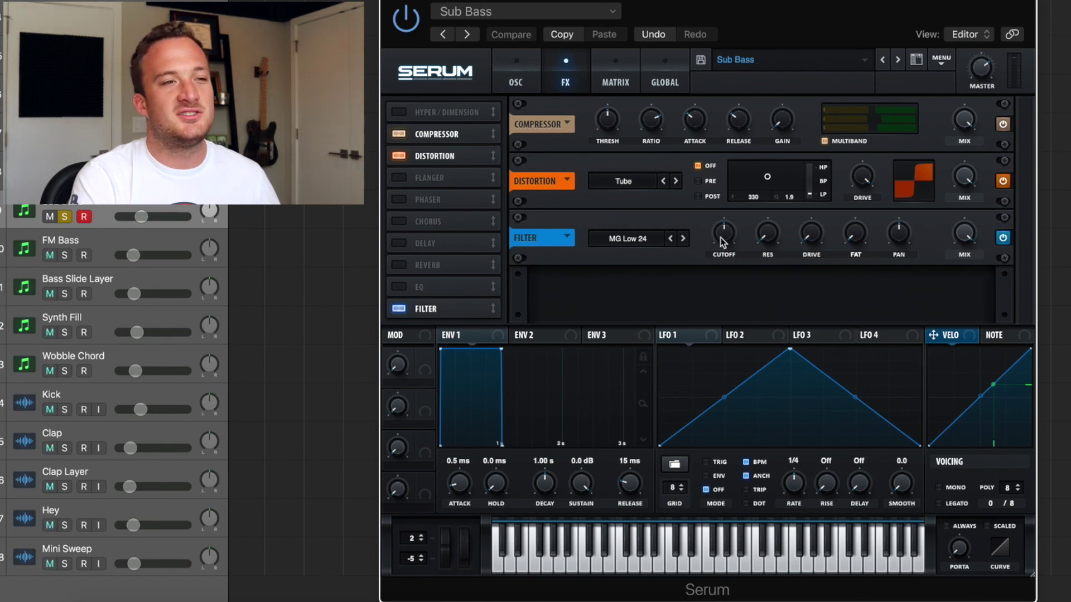
pyautogui.moveTo(721, 241)
pyautogui.mouseDown()
pyautogui.moveTo(727, 138)
pyautogui.moveTo(723, 243)
pyautogui.mouseUp()
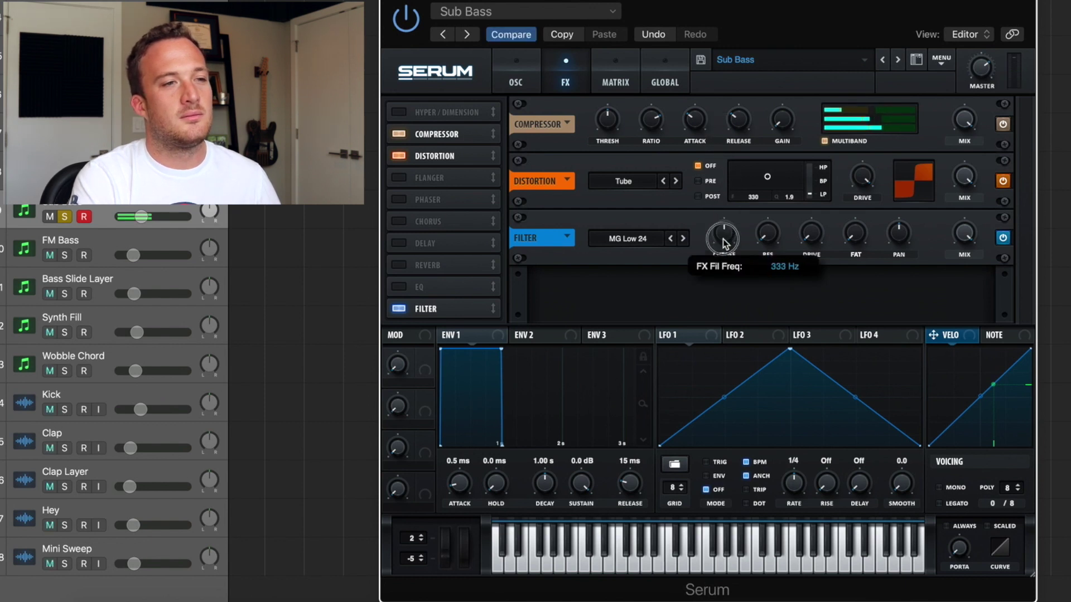
pyautogui.press('space')
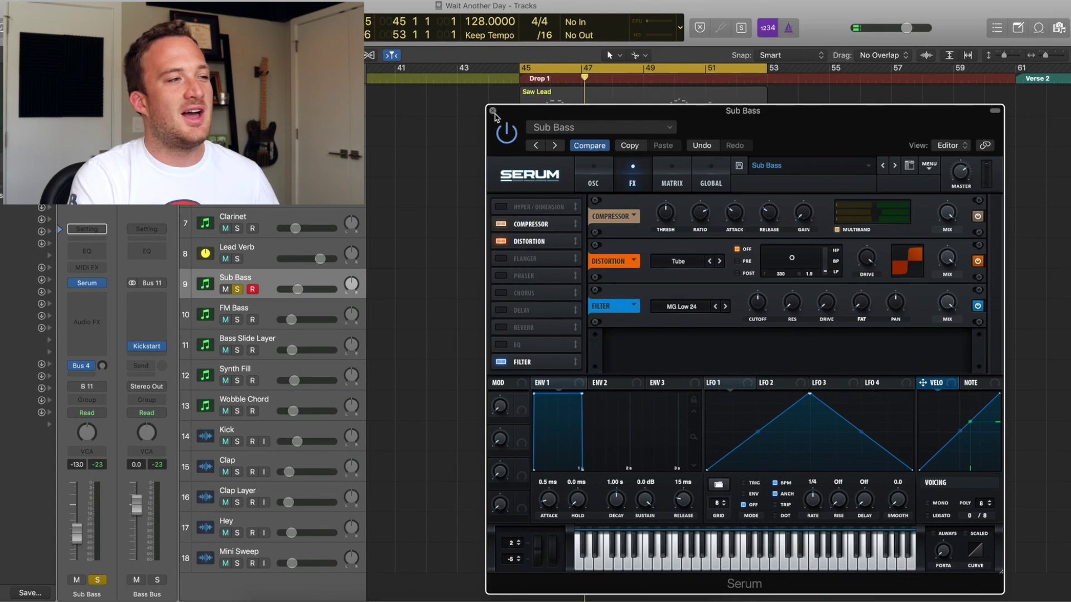
pyautogui.click(493, 111)
# Step: Solo and play the FM Bass while examining its Serum effects, the MG Low 18 filter cutoff and both oscillators, and close Serum
pyautogui.click(242, 316)
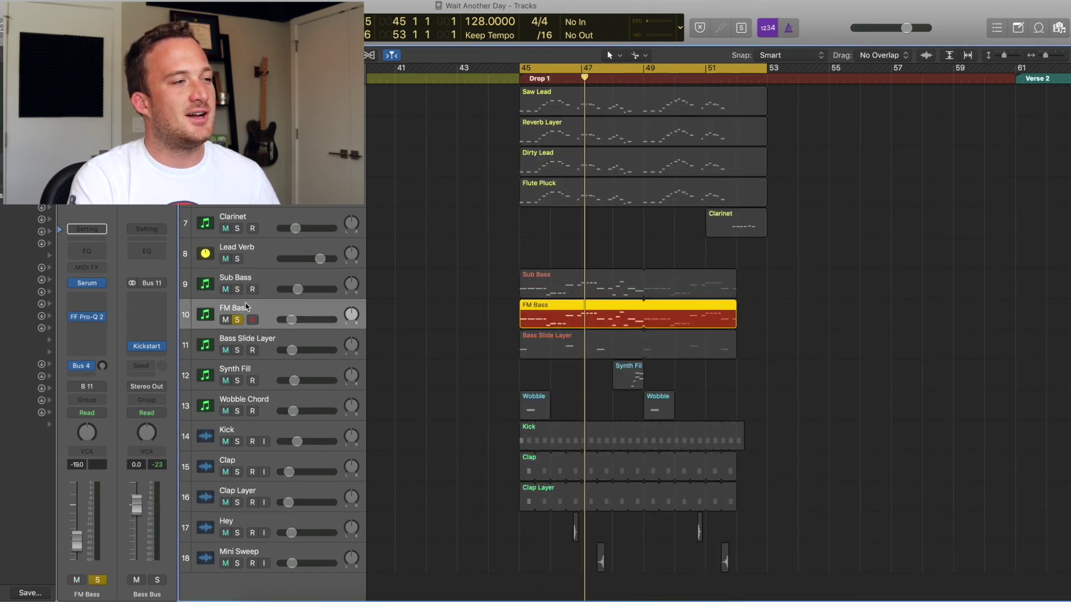
pyautogui.press('space')
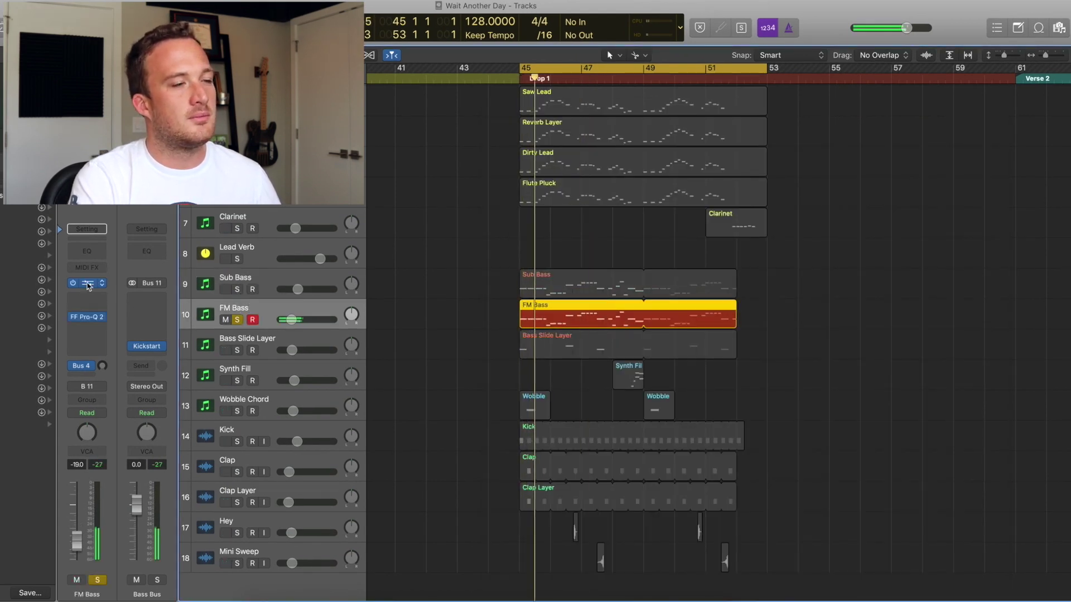
pyautogui.click(86, 283)
pyautogui.click(512, 145)
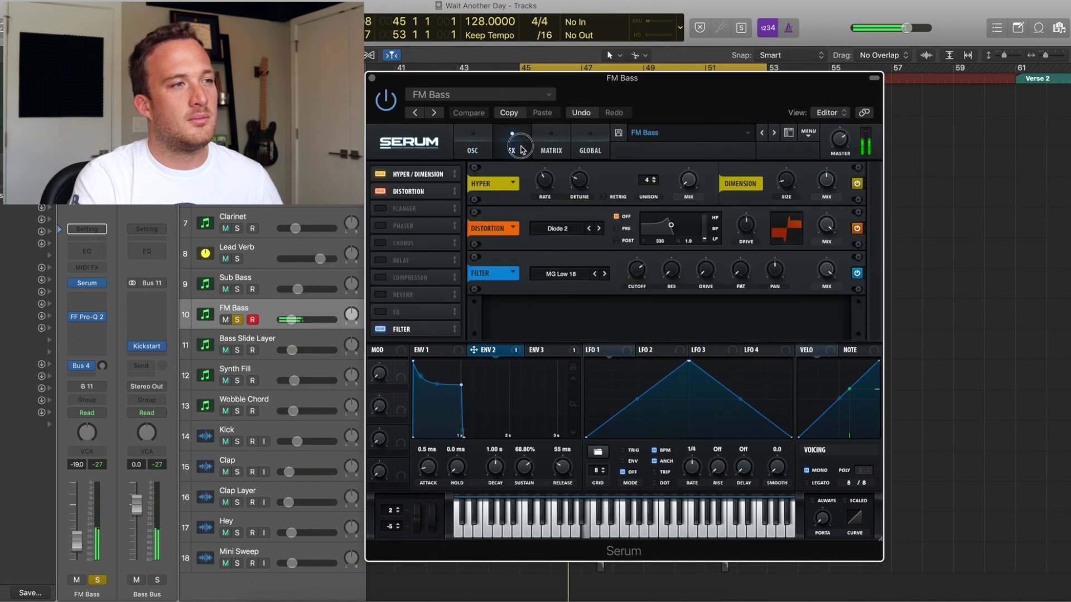
pyautogui.moveTo(628, 272)
pyautogui.mouseDown()
pyautogui.moveTo(651, 214)
pyautogui.moveTo(647, 280)
pyautogui.mouseUp()
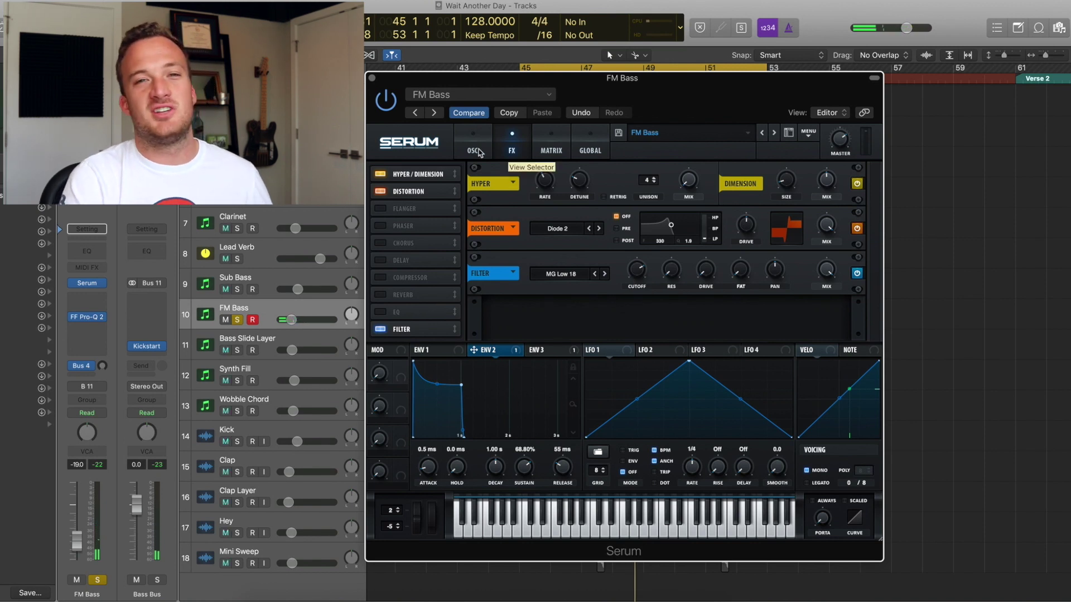
pyautogui.click(479, 153)
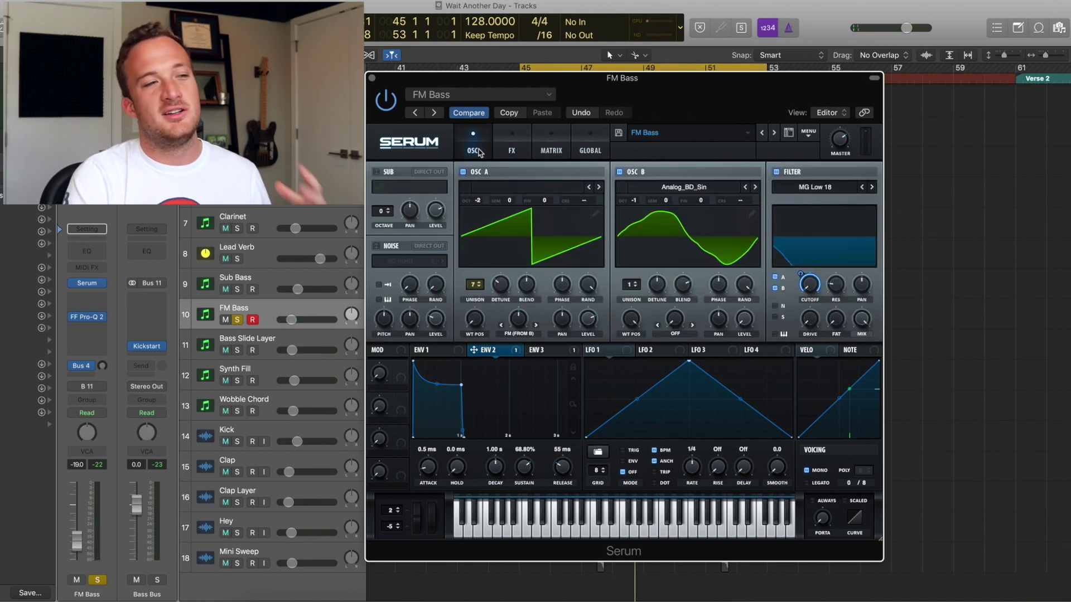
pyautogui.click(372, 78)
# Step: Take the FM Bass out of solo, show the bass notes in the piano roll, and examine the FM Bass's Pitch Bend region automation
pyautogui.press('s')
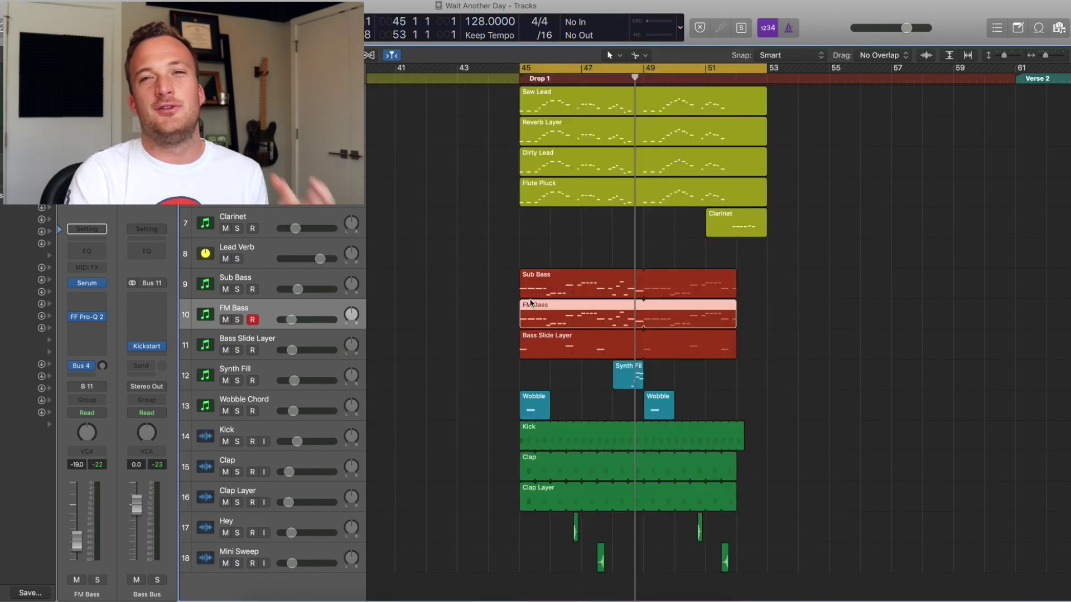
pyautogui.click(504, 314)
pyautogui.click(530, 304)
pyautogui.press('p')
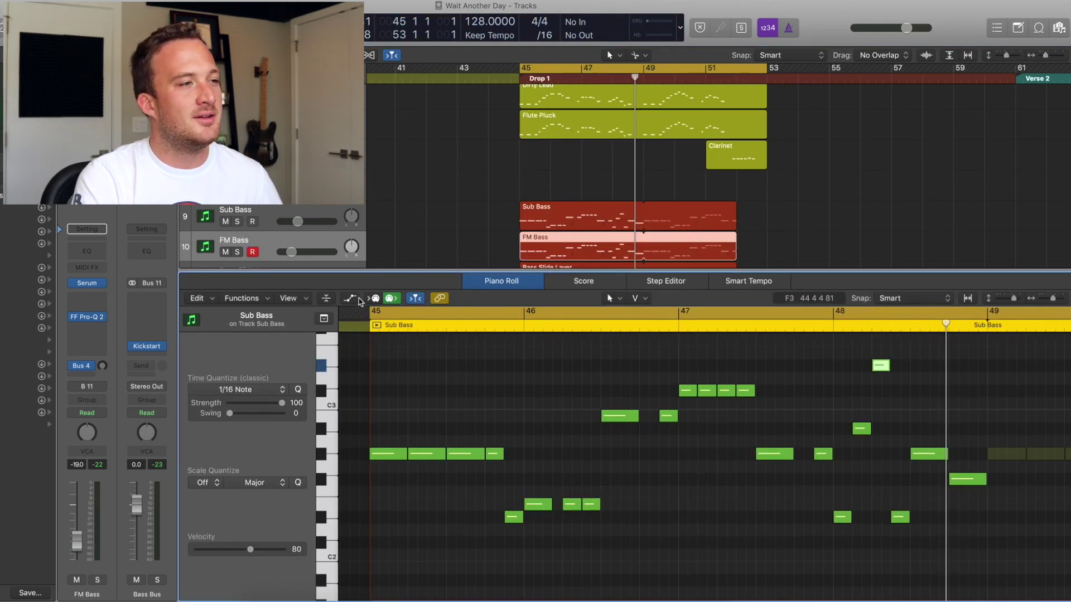
pyautogui.click(351, 299)
pyautogui.click(268, 545)
pyautogui.click(297, 539)
pyautogui.scroll(-2, 527, 391)
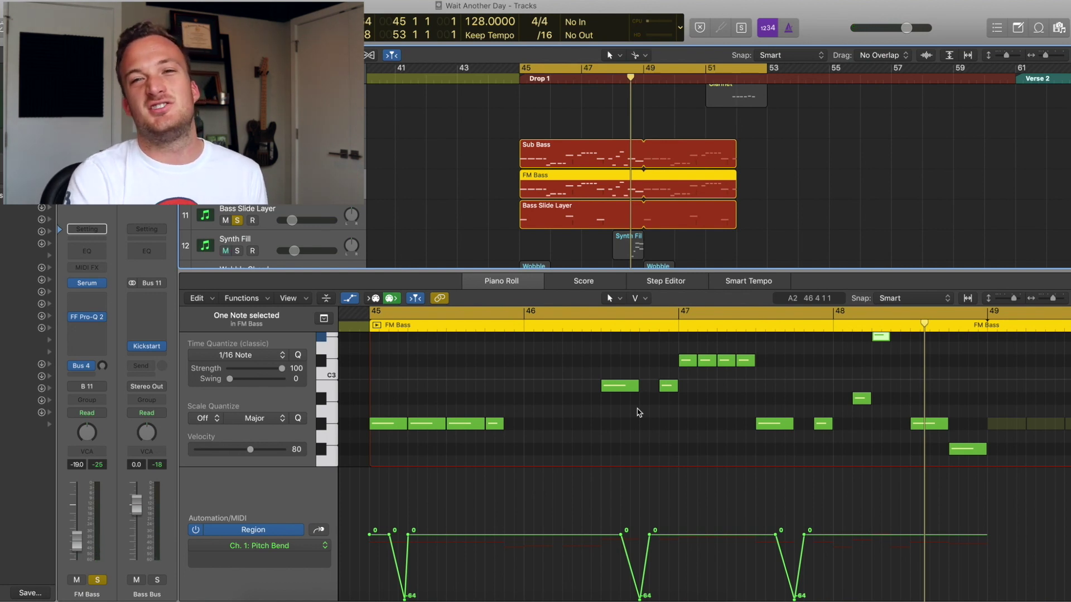
# Step: Solo the Bass Slide Layer alone and play it with its notes shown in the piano roll
pyautogui.click(268, 223)
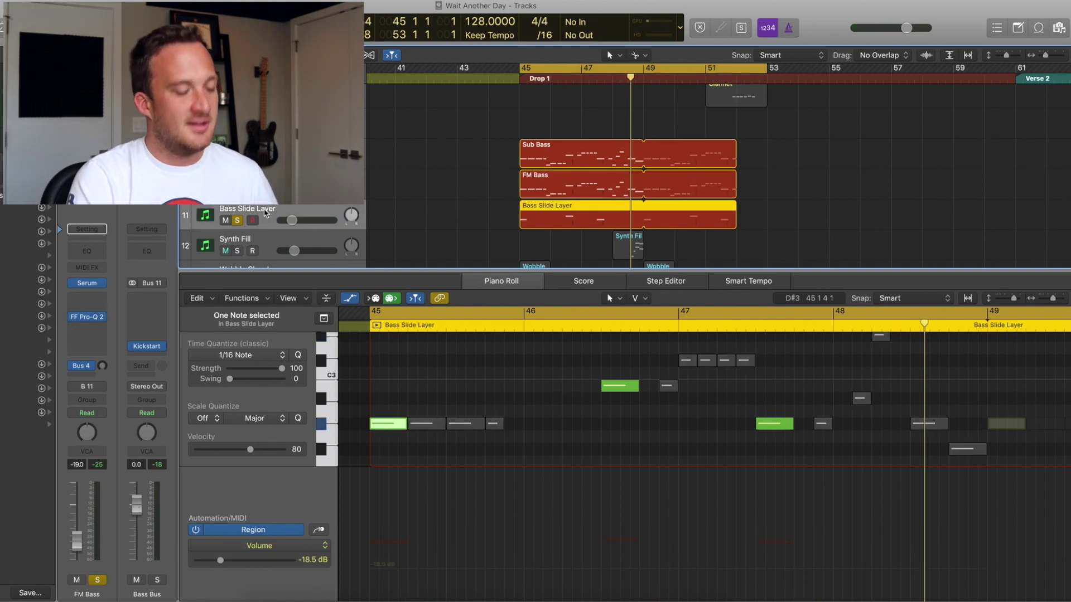
pyautogui.keyDown('alt'); pyautogui.click(239, 221); pyautogui.keyUp('alt')
pyautogui.click(239, 221)
pyautogui.press('space')
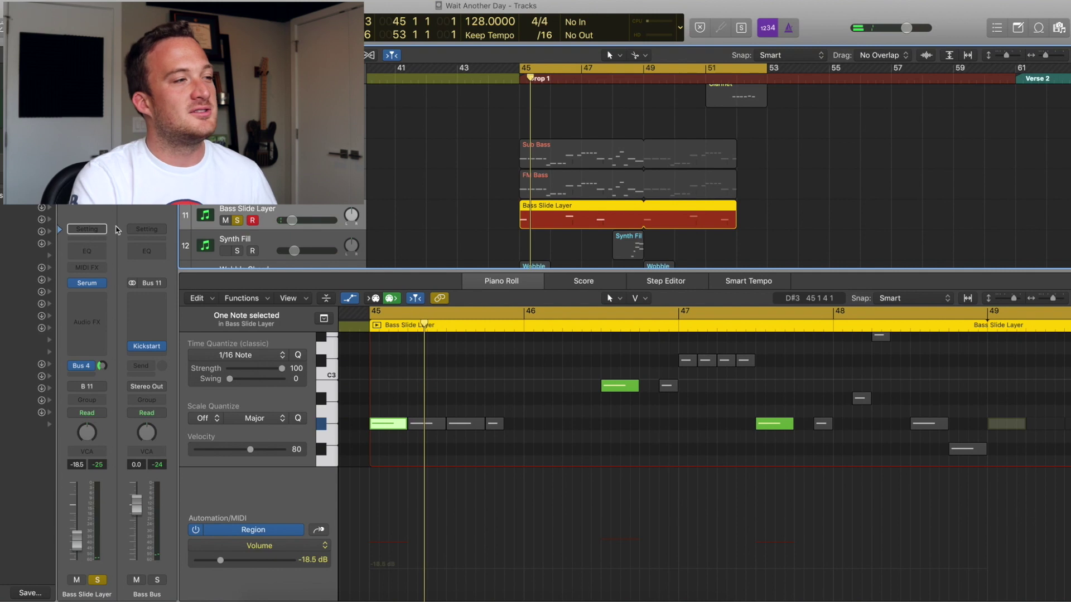
# Step: Examine the Bass Slide Layer's Serum patch, including oscillator A, the AC hum1 noise and the effects rack
pyautogui.press('v')
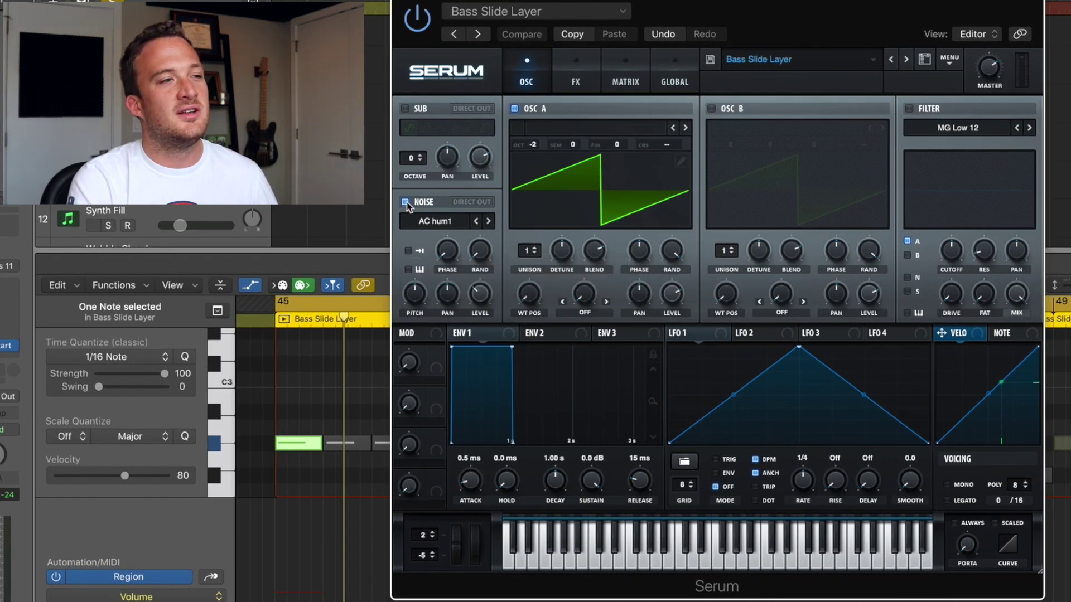
pyautogui.click(406, 202)
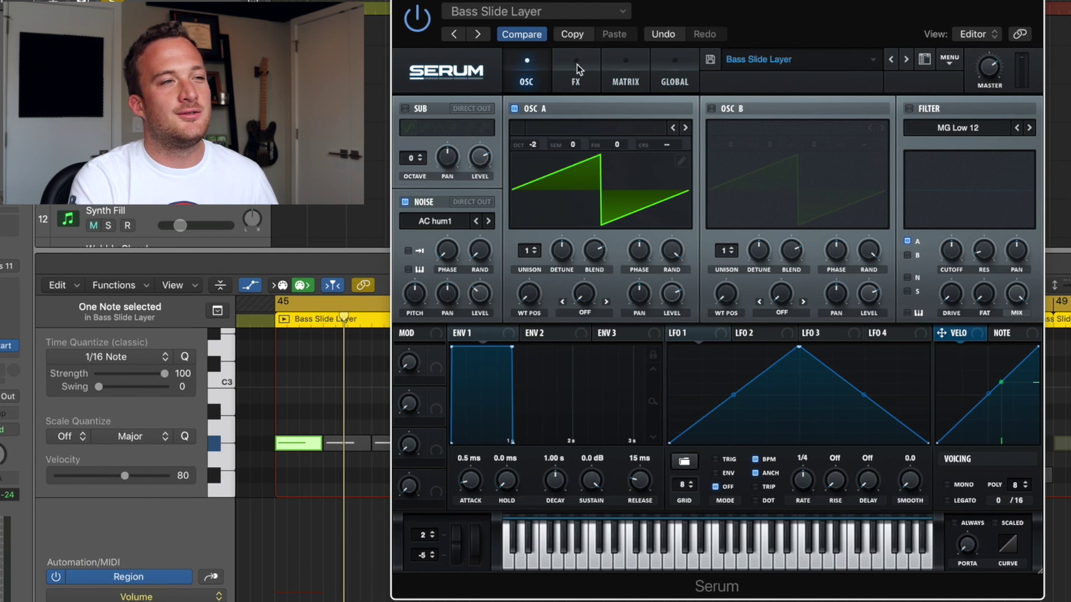
pyautogui.click(577, 69)
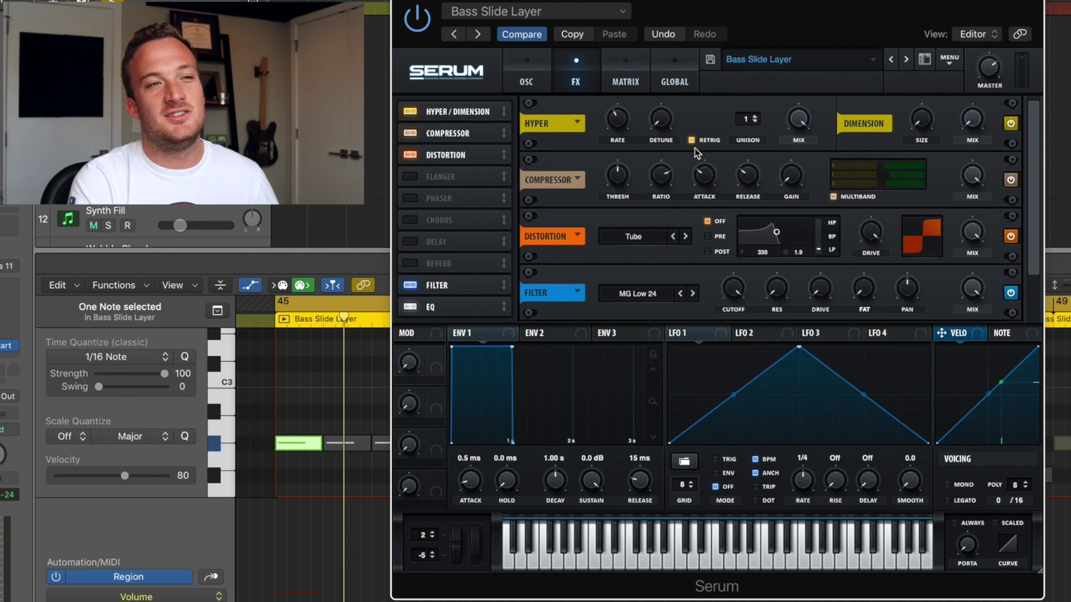
# Step: Play the Bass Slide Layer with Hyper/Dimension bypassed and enabled for comparison, and examine the remaining effects down to the EQ
pyautogui.click(1010, 124)
pyautogui.click(1011, 124)
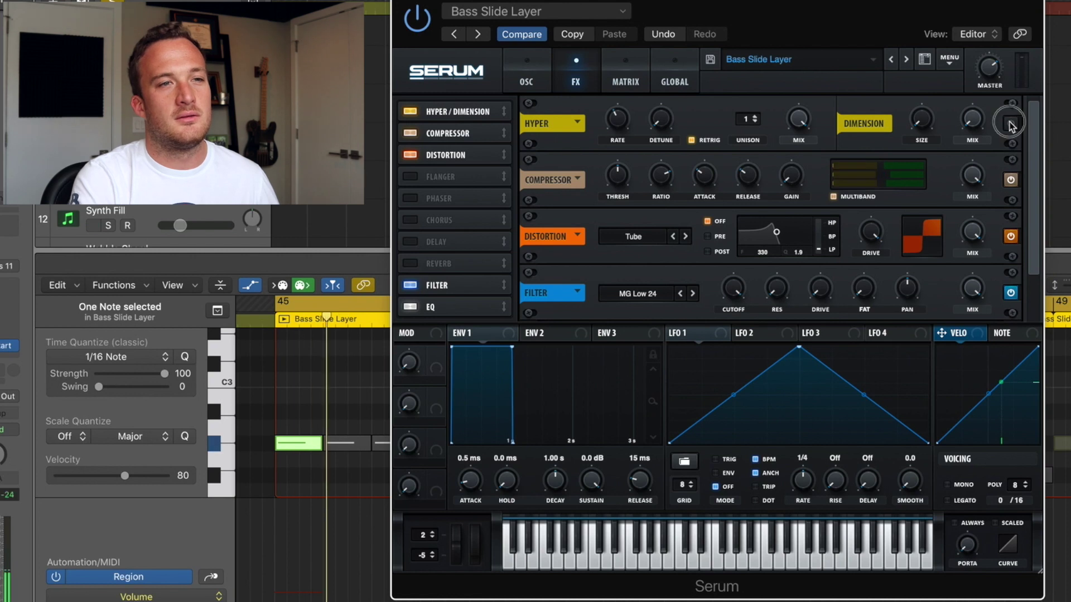
pyautogui.click(1011, 125)
pyautogui.click(1010, 124)
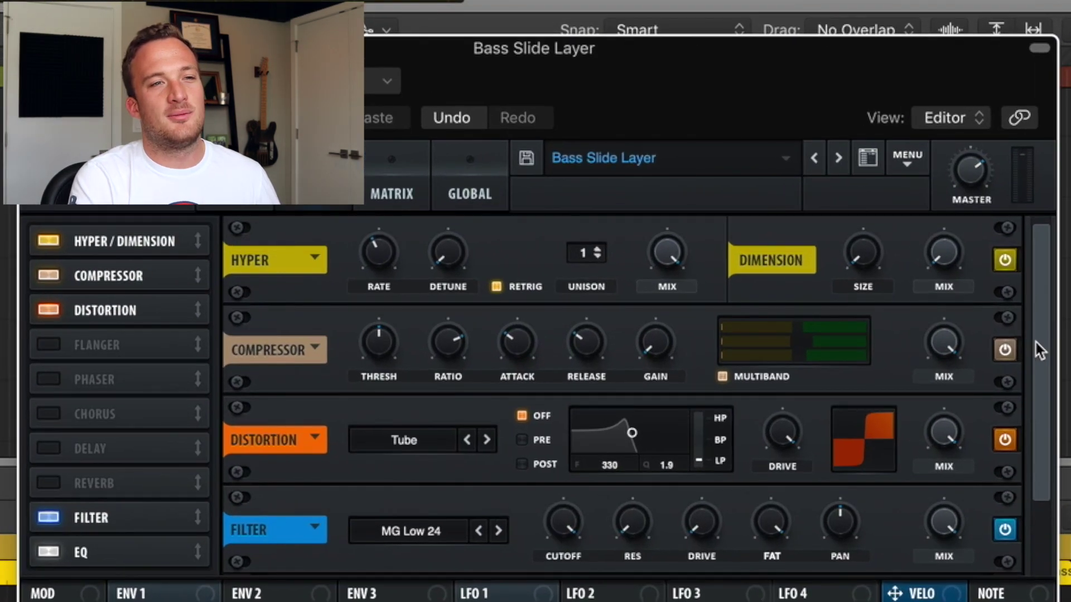
pyautogui.moveTo(1038, 351); pyautogui.dragTo(1045, 469)
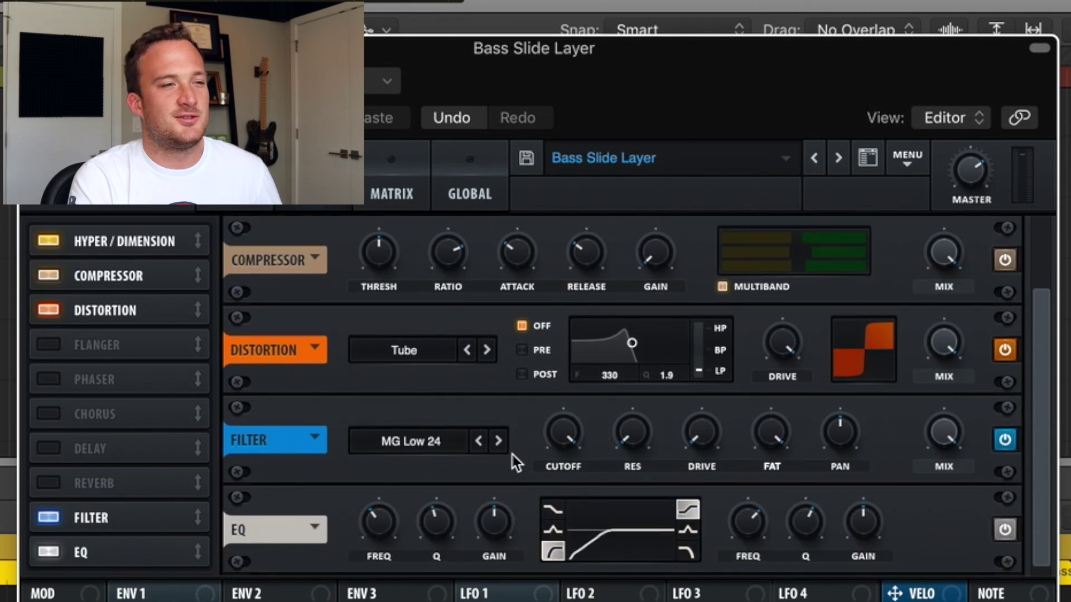